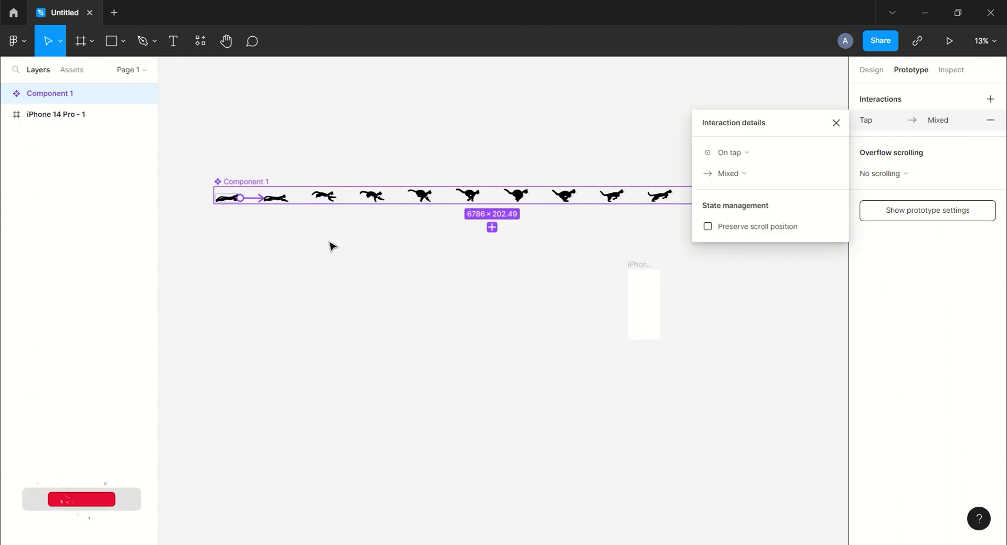
Set the interaction from variant 1 to variant 2 to trigger after a delay of 1 ms.
click(835, 123)
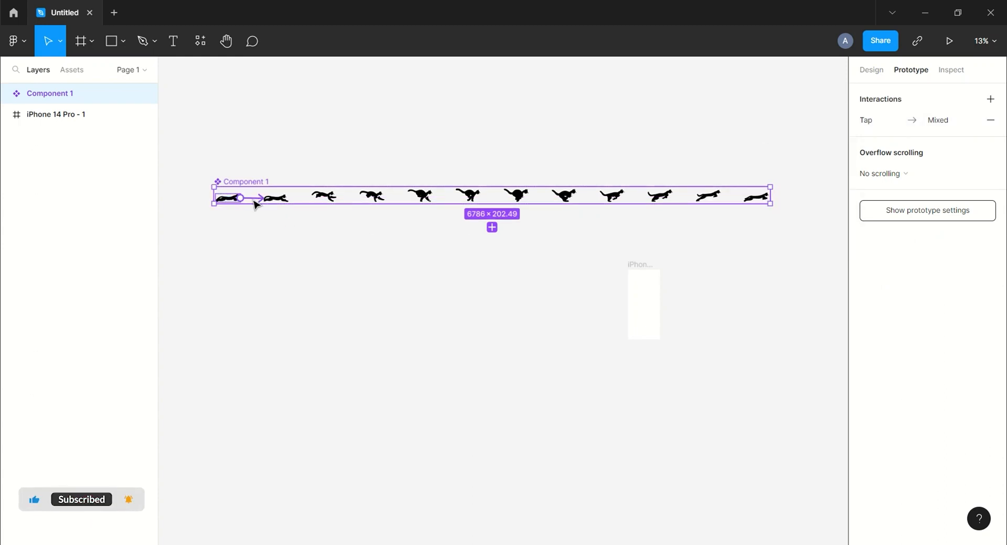
click(730, 152)
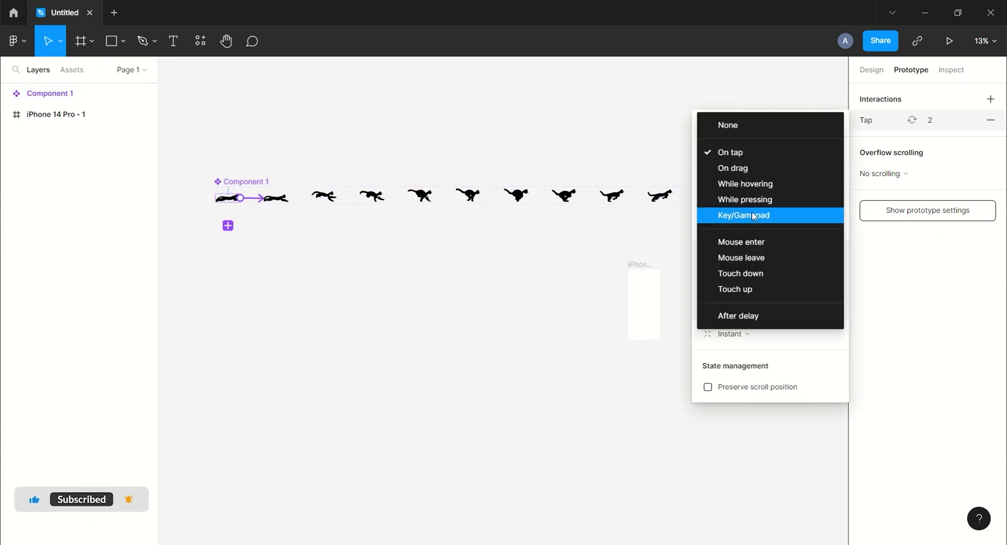
click(744, 316)
click(809, 155)
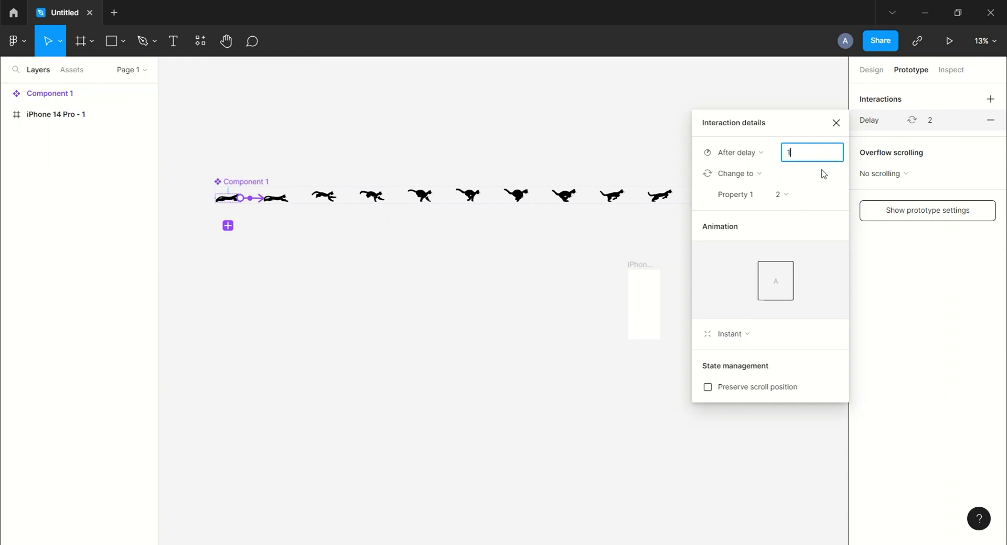
key(Return)
Give the transition from variant 1 to variant 2 a Smart animate animation with a 33 ms duration.
click(744, 340)
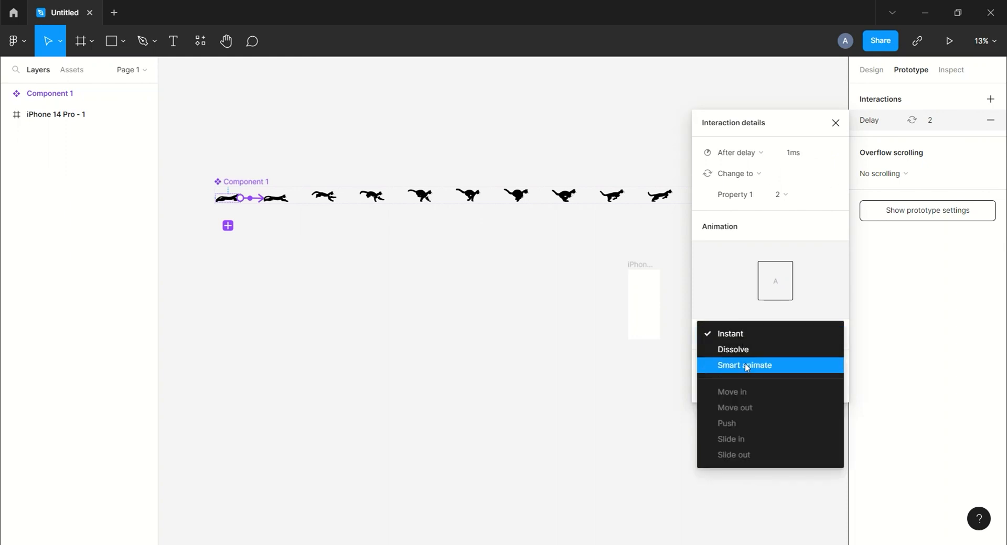
click(748, 366)
click(748, 357)
click(750, 345)
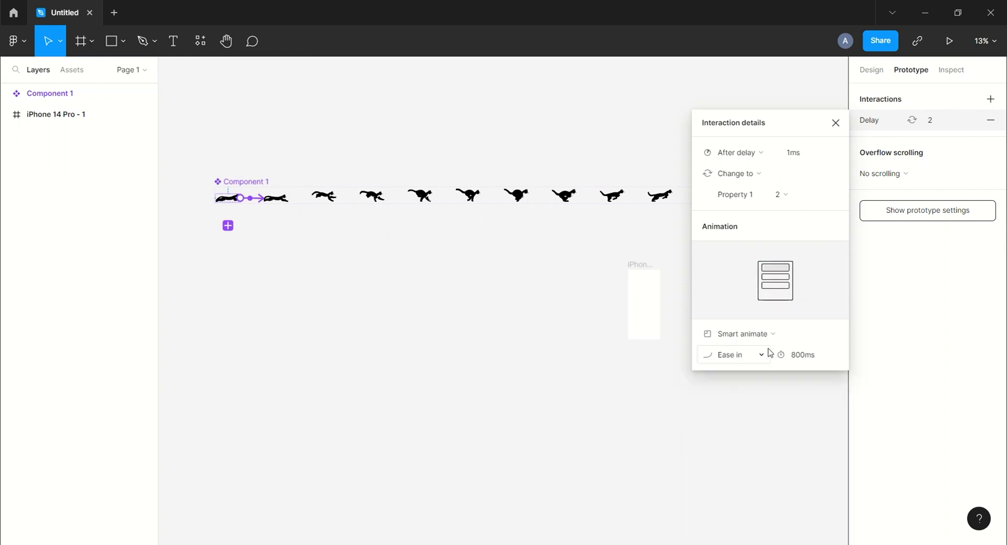
click(803, 357)
text(3)
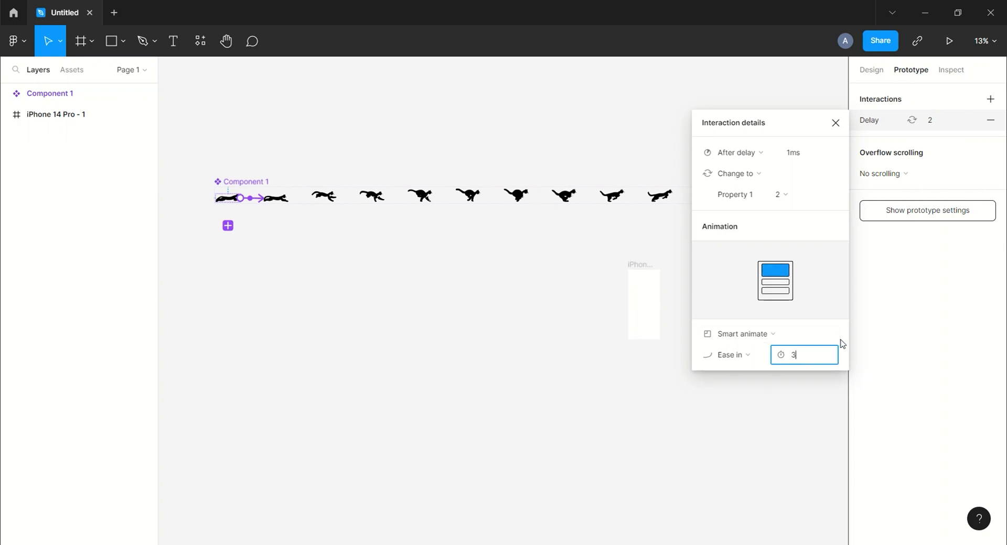
text(3)
key(Return)
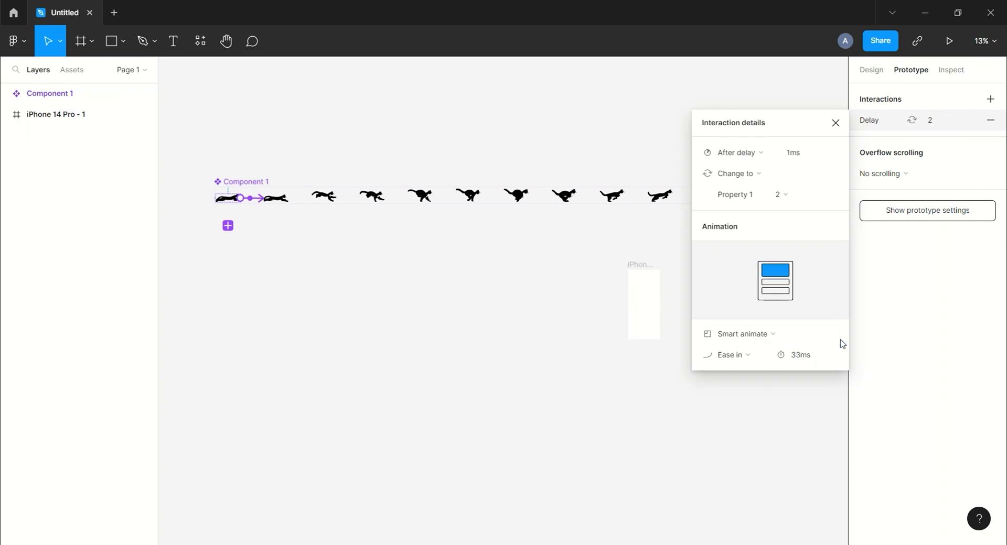
click(836, 125)
Connect variant 2 to variant 3 with an interaction that triggers after a 1 ms delay.
click(286, 199)
drag(290, 199, 323, 197)
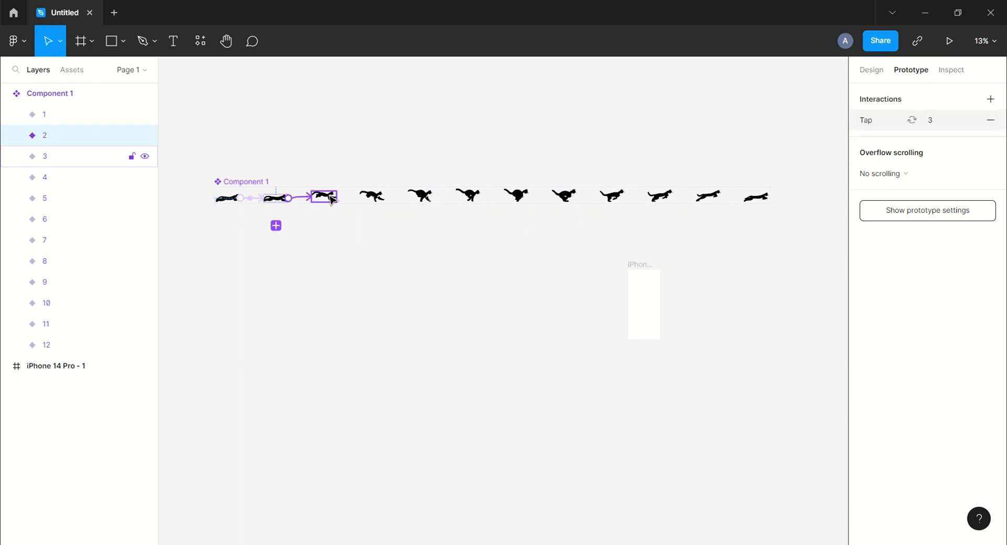
click(732, 152)
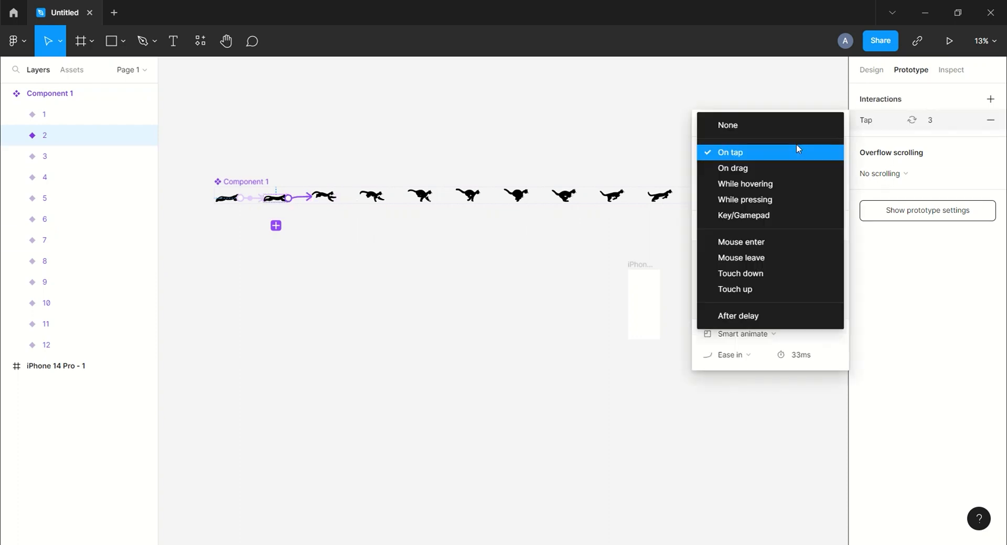
click(760, 317)
text(1)
key(Return)
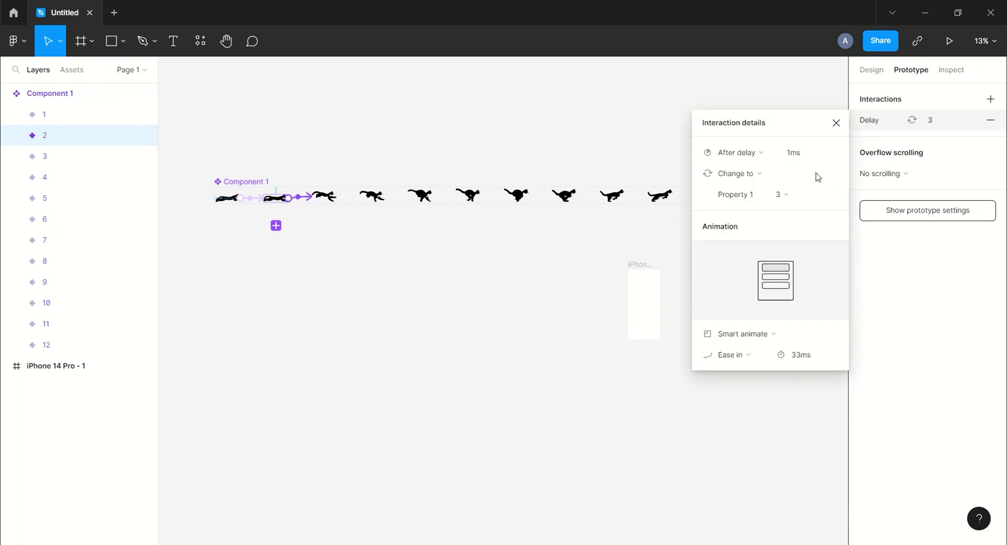
click(836, 123)
Connect variant 3 to variant 4 with an interaction that triggers after a 1 ms delay.
click(339, 198)
drag(336, 198, 372, 196)
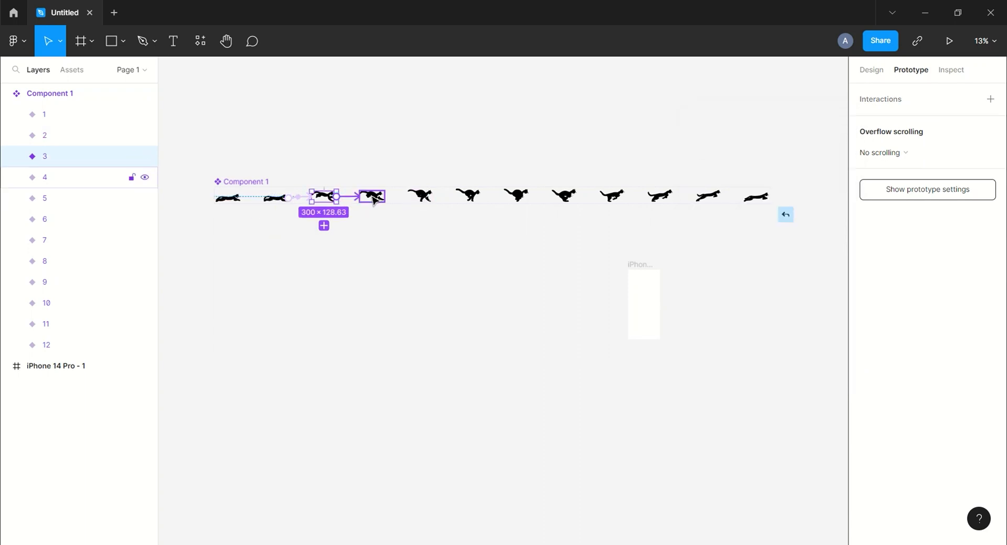
click(769, 153)
click(762, 315)
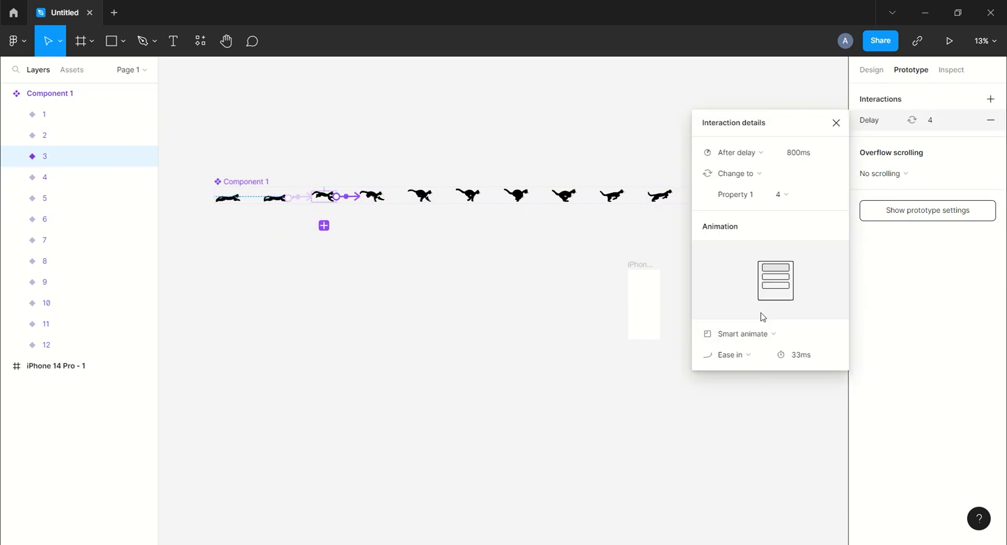
click(798, 152)
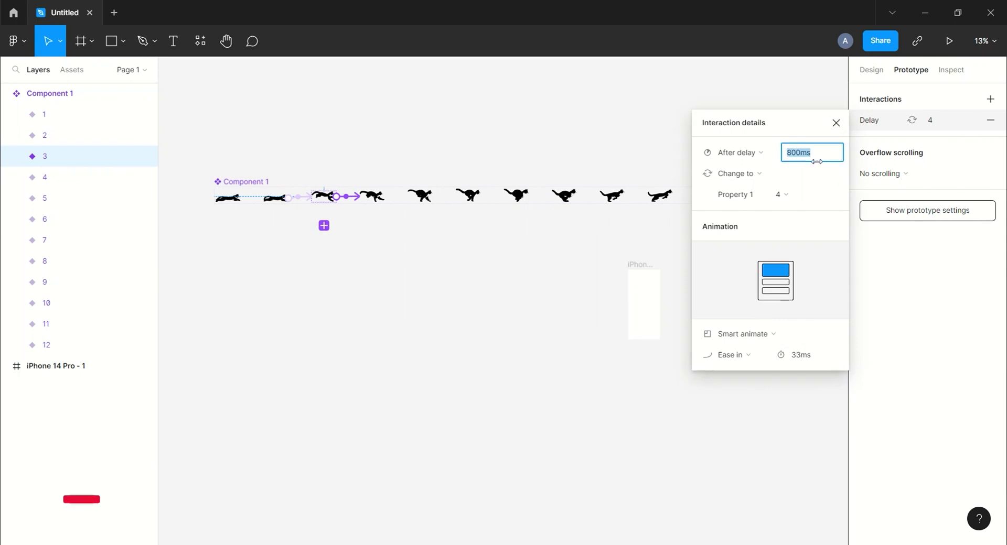
text(1)
key(Return)
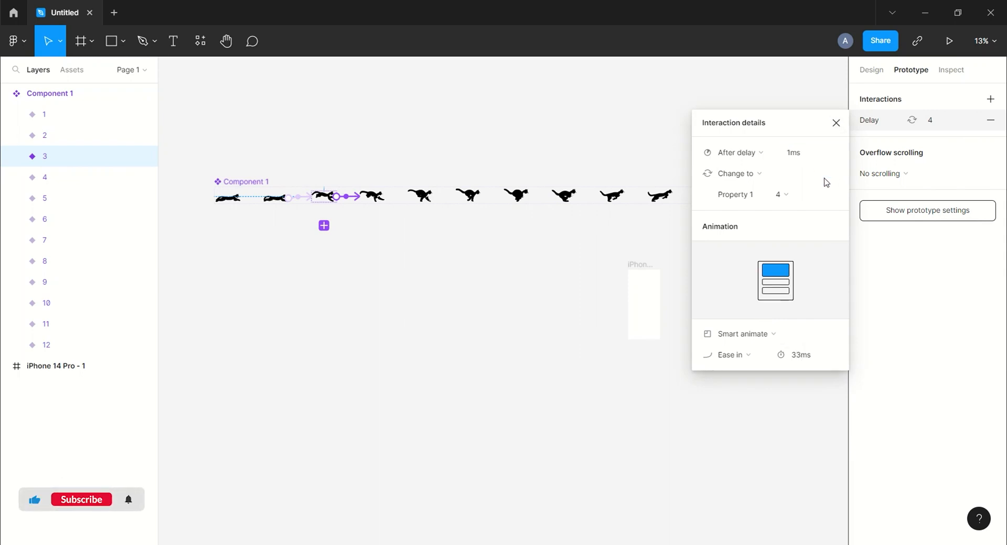
click(836, 124)
Connect variant 4 to variant 5 with an interaction that triggers after a 1 ms delay.
click(374, 197)
drag(387, 200, 422, 196)
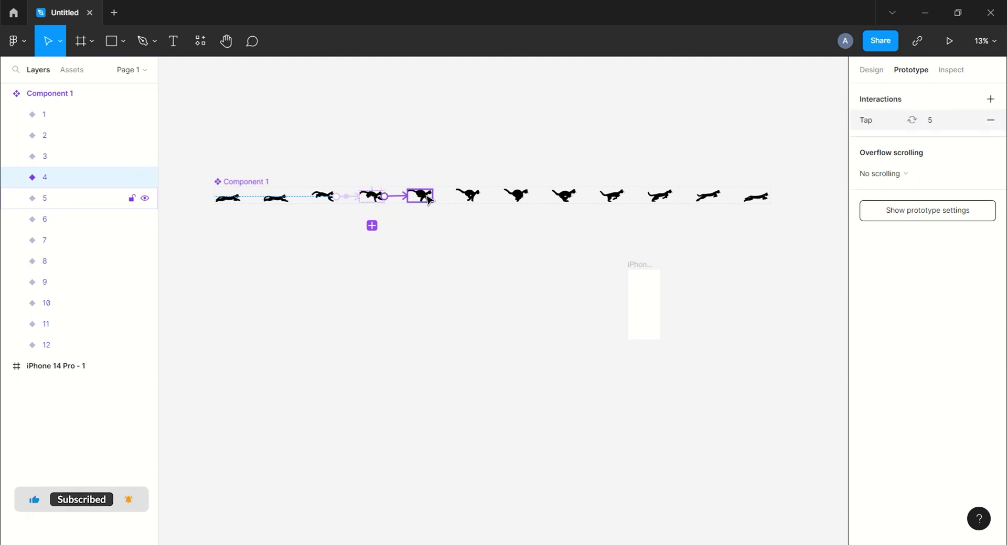
click(756, 154)
click(731, 316)
click(814, 153)
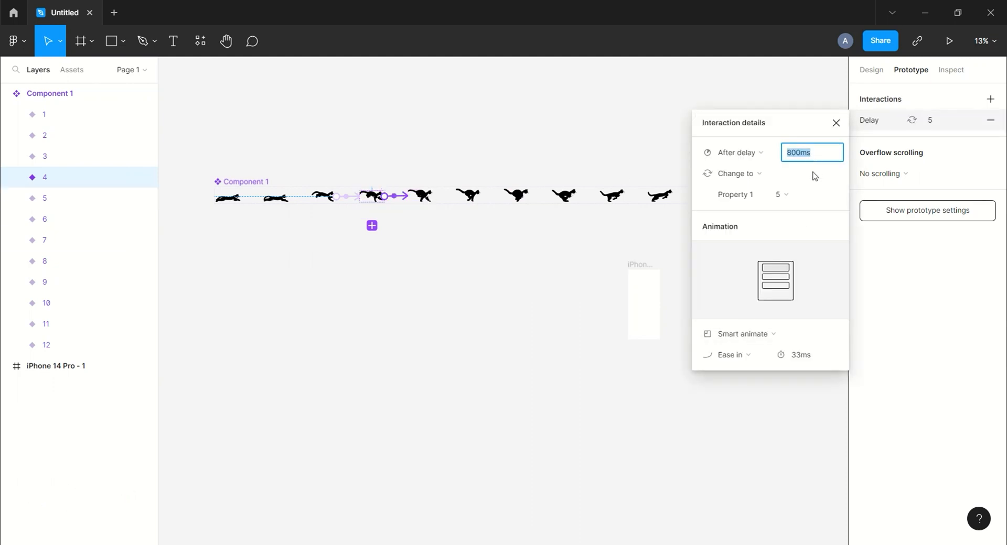
text(1)
key(Return)
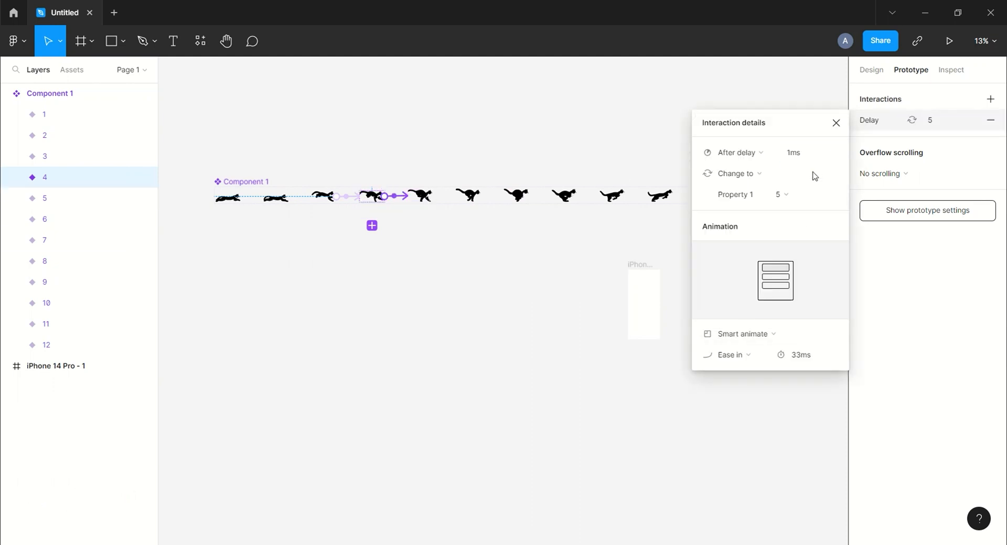
click(836, 123)
Connect variant 5 to variant 6 with an interaction that uses the After delay trigger.
click(428, 197)
drag(434, 196, 468, 195)
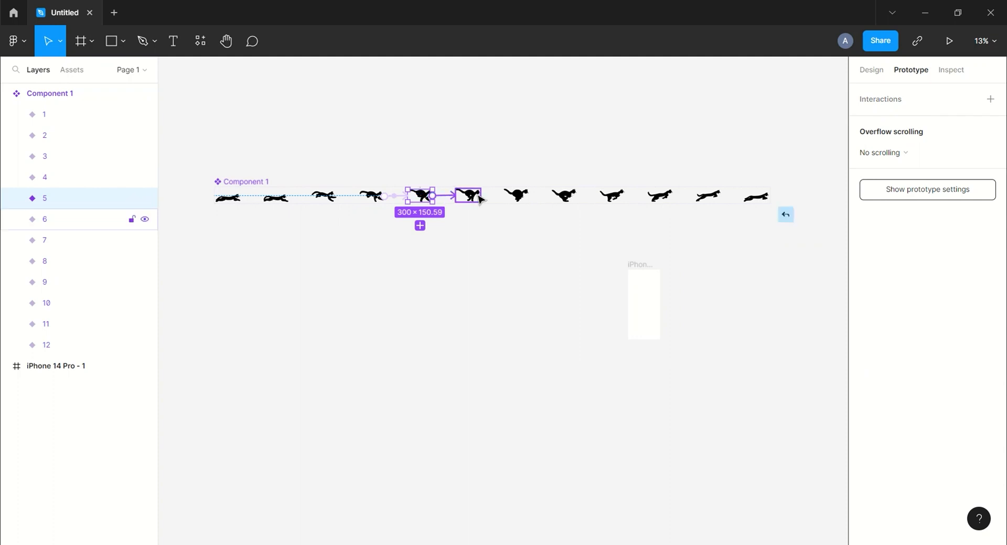
click(795, 153)
click(736, 316)
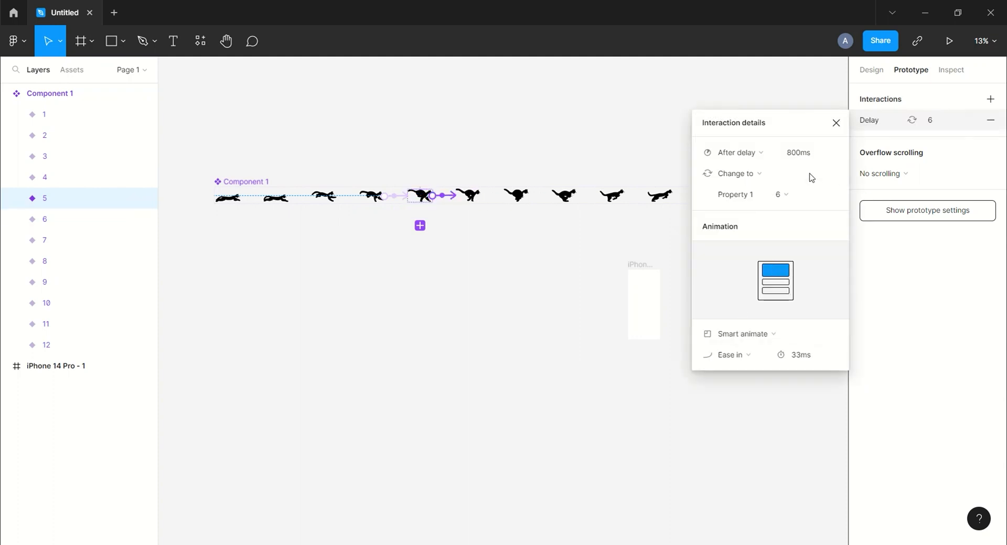
click(805, 153)
key(Return)
click(836, 122)
Connect variant 6 to variant 7 with an interaction that uses the After delay trigger.
click(467, 195)
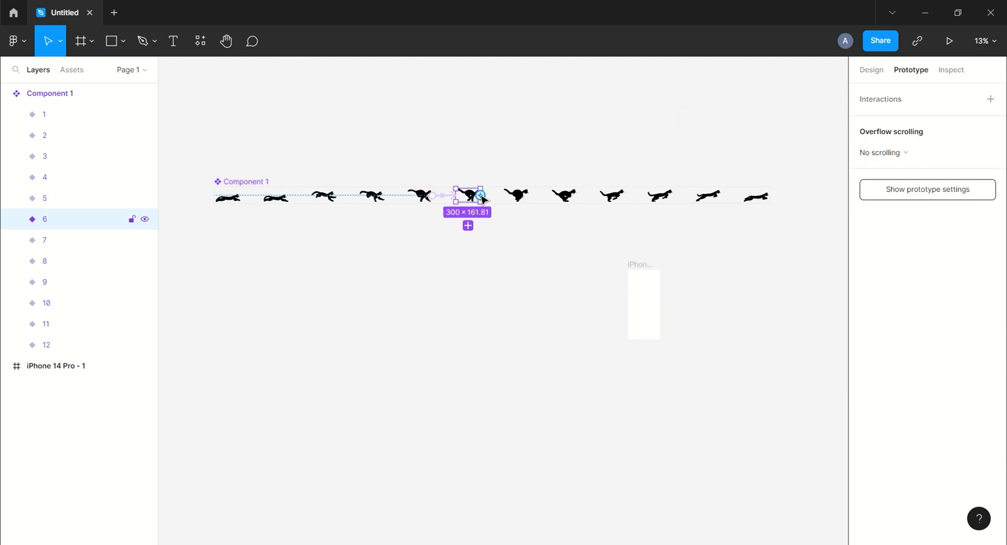
drag(517, 201, 518, 200)
click(735, 152)
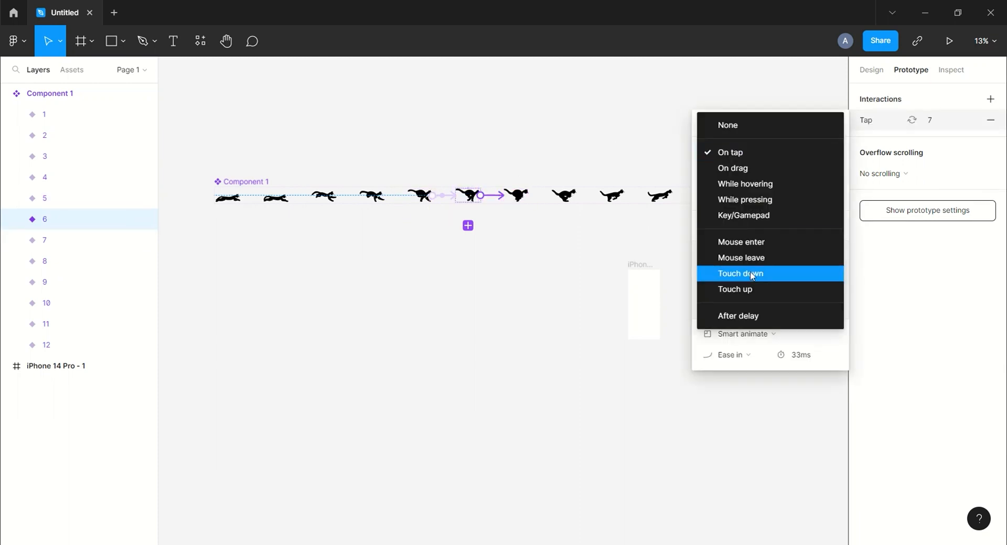
click(735, 316)
click(812, 155)
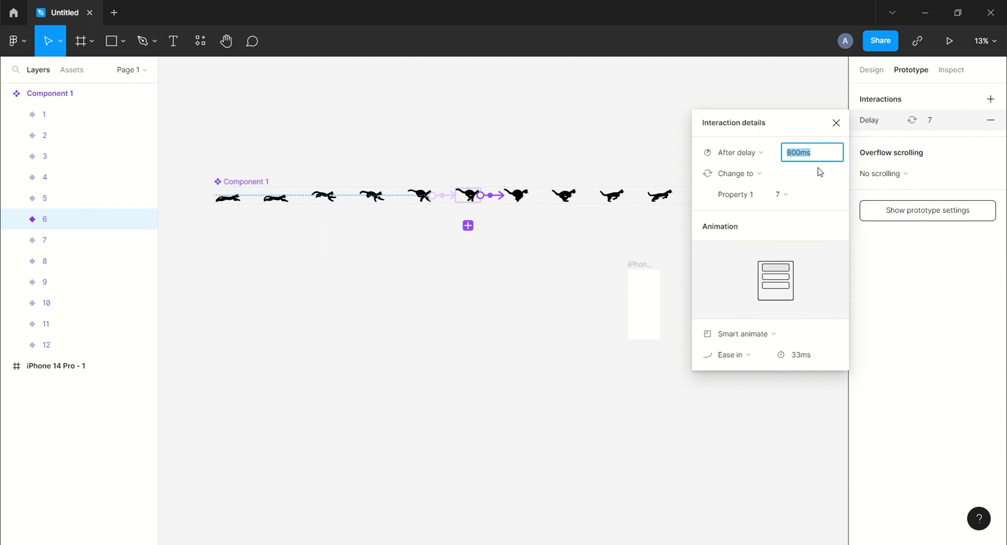
key(Return)
click(836, 123)
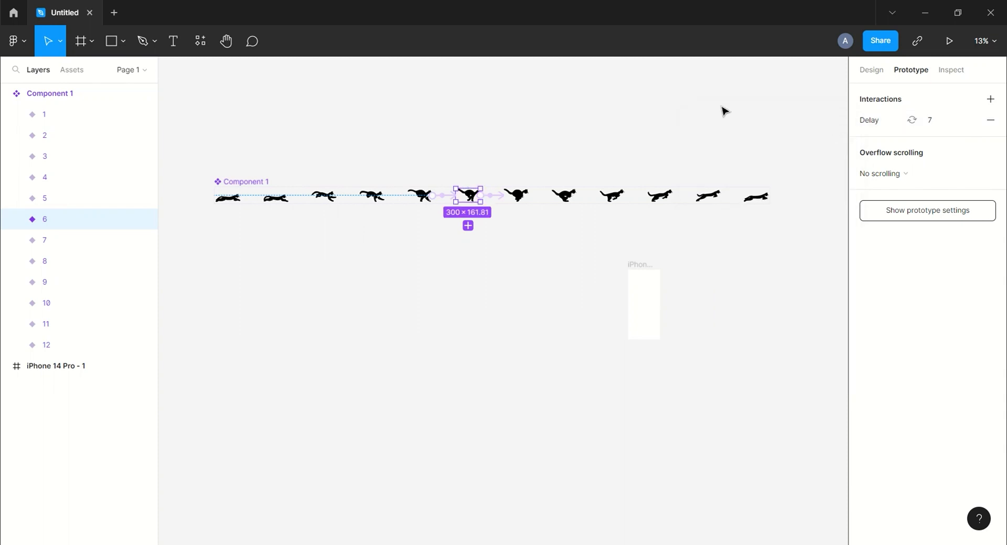
Connect variant 7 to variant 8 with an interaction that triggers after a 1 ms delay.
click(522, 194)
drag(529, 197, 566, 198)
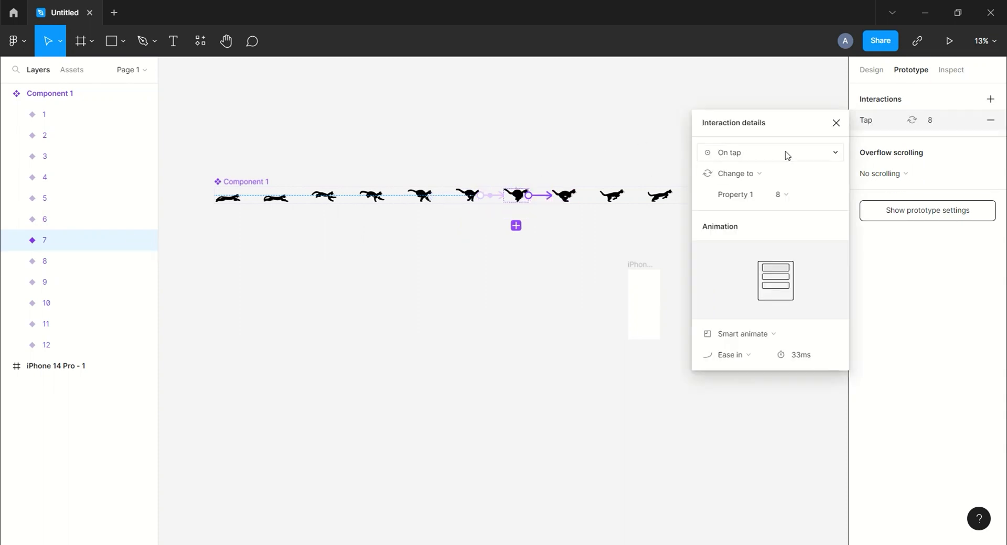
click(787, 155)
click(738, 316)
click(815, 157)
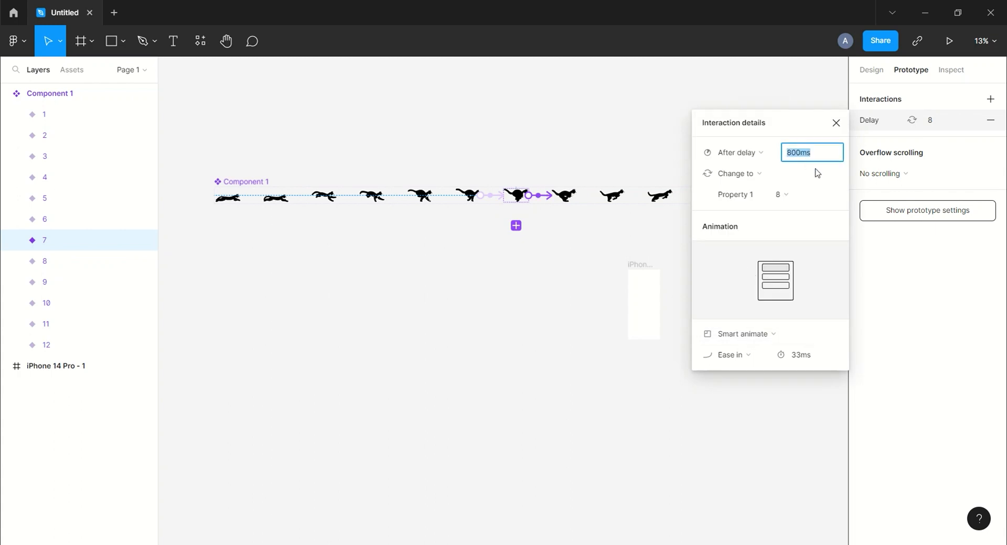
text(1)
key(Return)
click(836, 123)
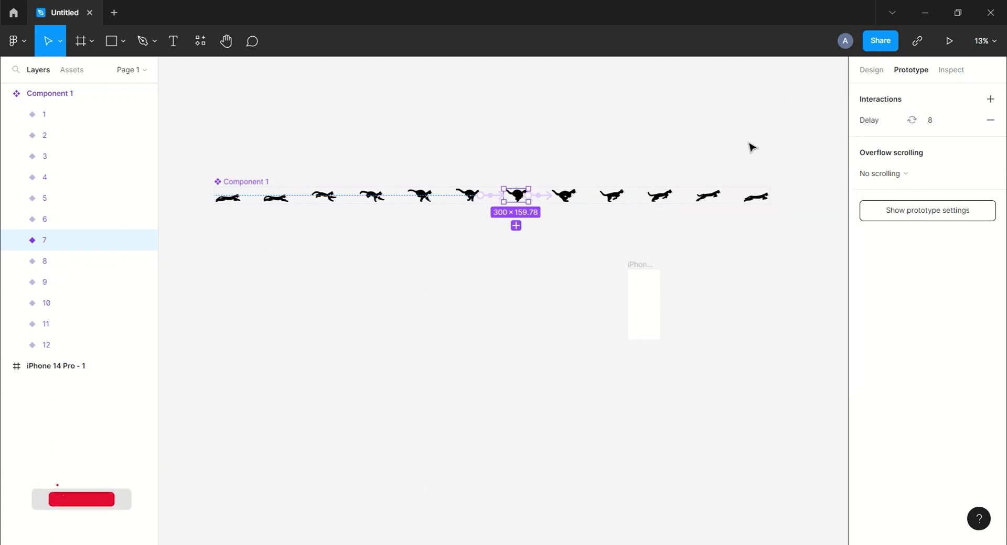
Connect variant 8 to variant 9 with an interaction that triggers after a 1 ms delay.
click(564, 195)
drag(577, 196, 616, 201)
click(730, 153)
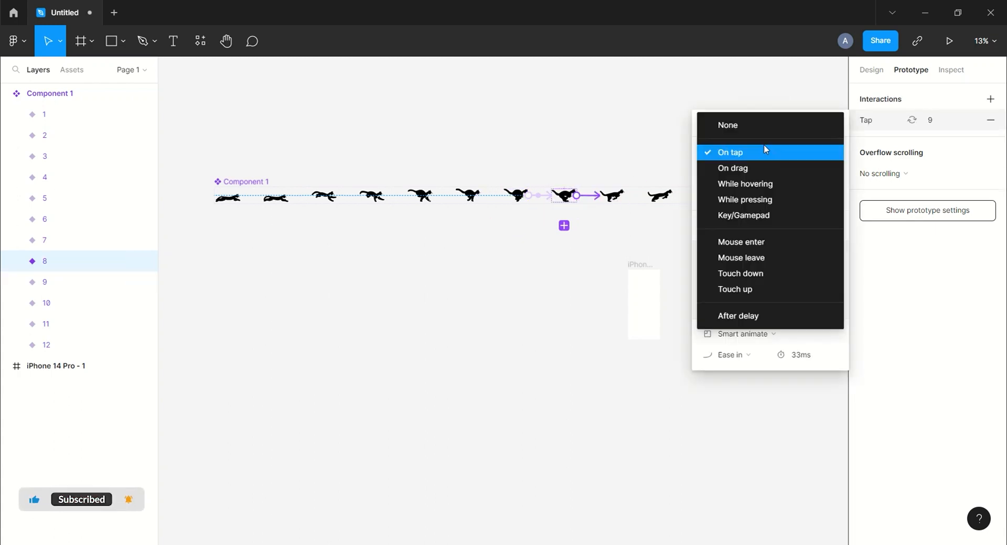
click(735, 317)
click(813, 158)
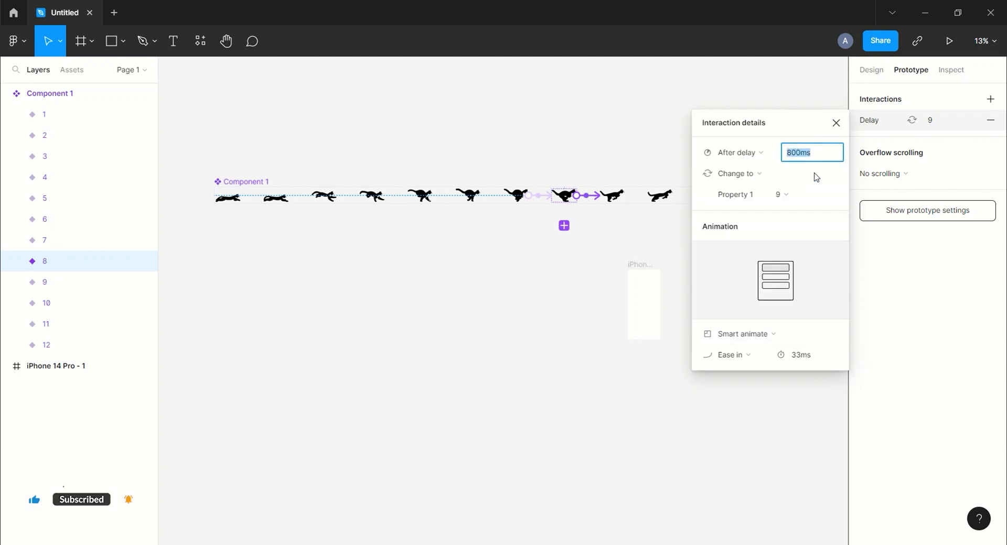
text(1)
key(Return)
click(838, 124)
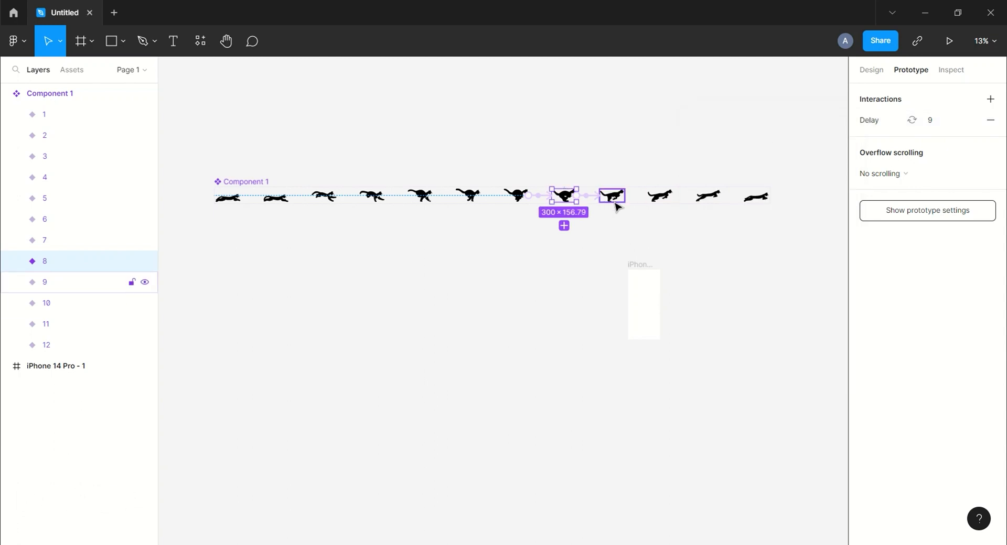
Connect variant 9 to variant 10 with an interaction that uses the After delay trigger.
click(612, 195)
drag(625, 196, 665, 201)
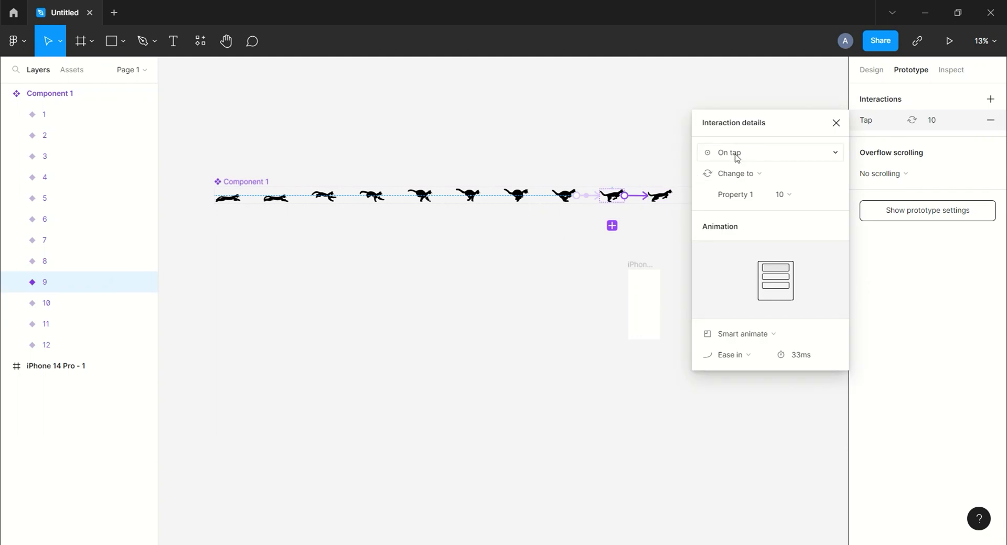
click(732, 153)
click(752, 316)
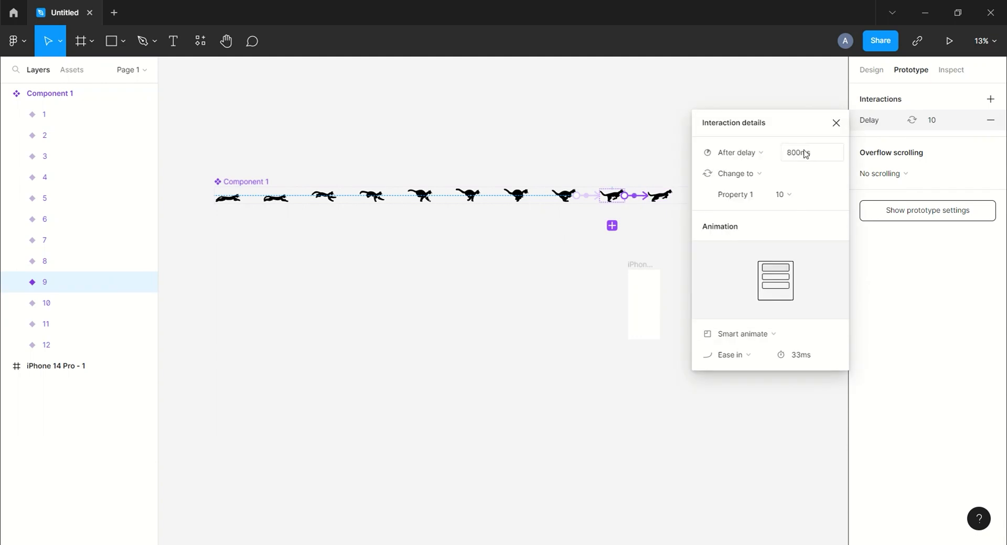
key(Return)
click(835, 124)
click(841, 131)
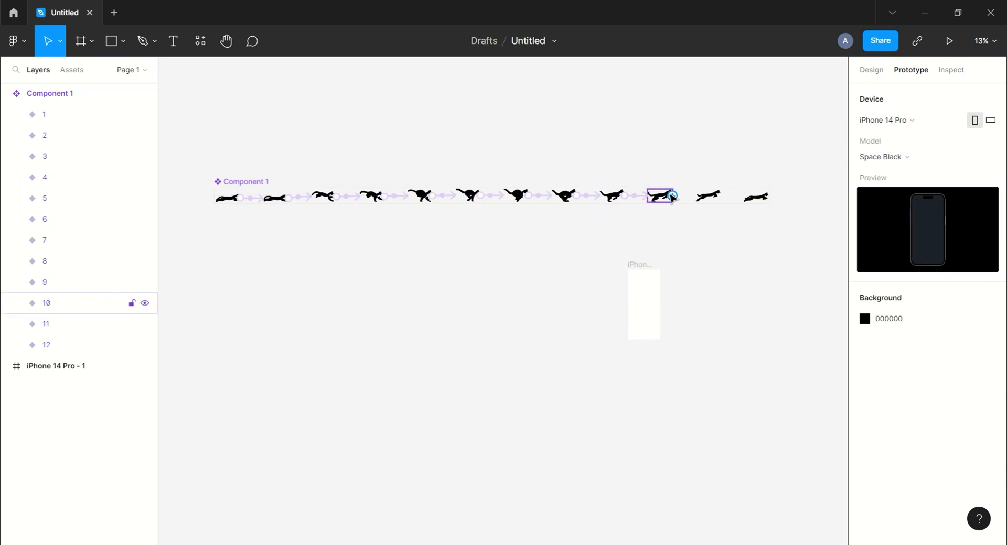
Connect variant 10 to variant 11 with an interaction that triggers after a 1 ms delay.
click(671, 198)
drag(672, 196, 709, 196)
click(744, 152)
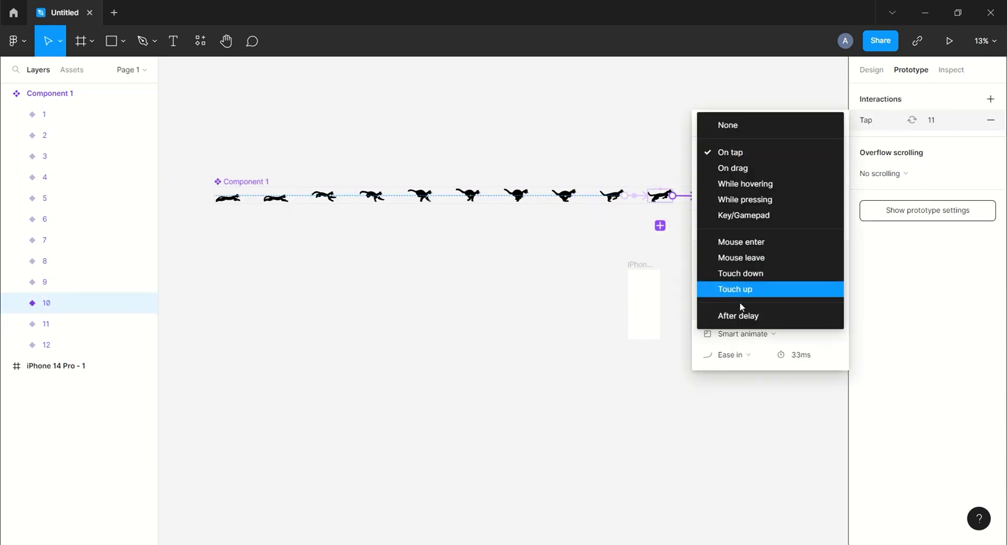
click(753, 317)
click(809, 160)
text(1)
key(Return)
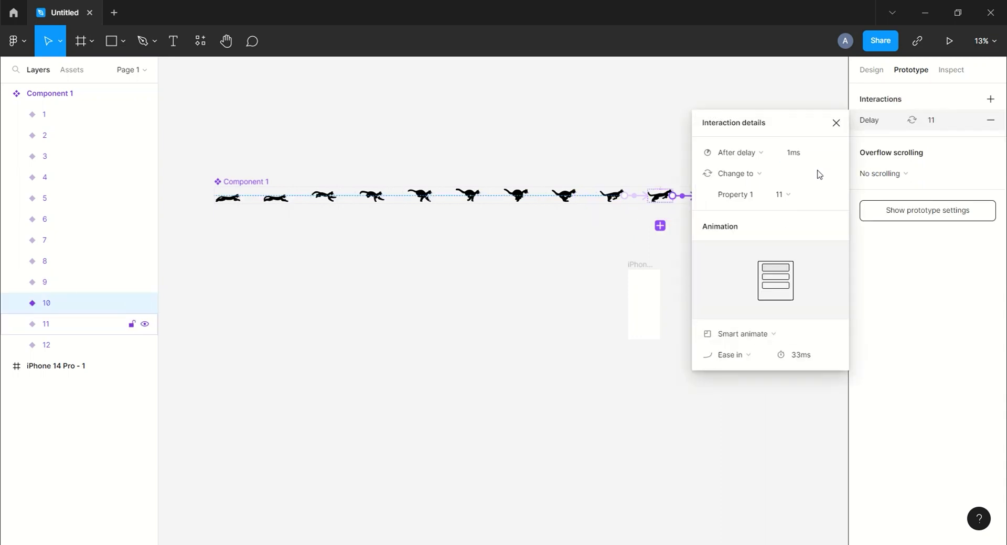
click(837, 123)
Connect variant 11 to variant 12 with an interaction that triggers after a 1 ms delay.
click(710, 197)
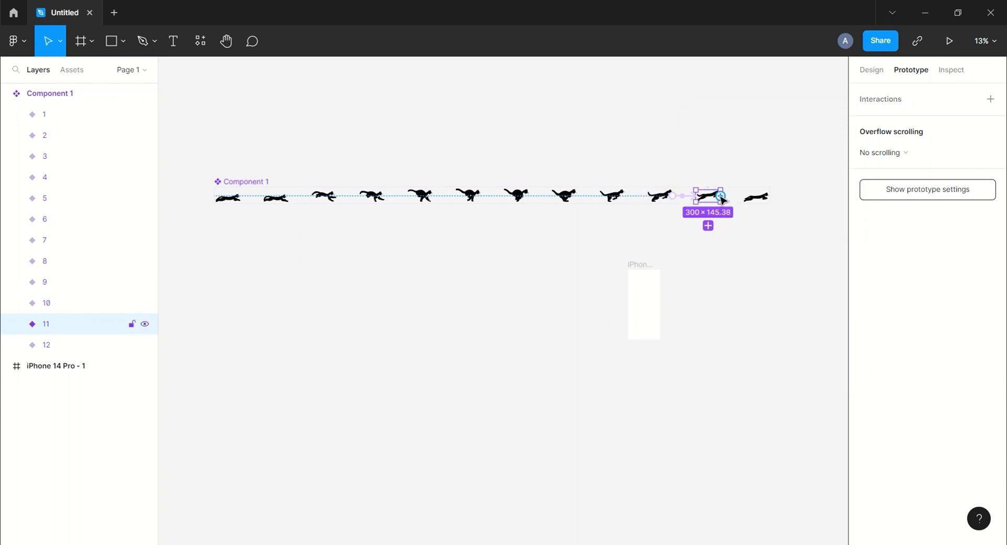
drag(722, 199, 756, 197)
click(772, 154)
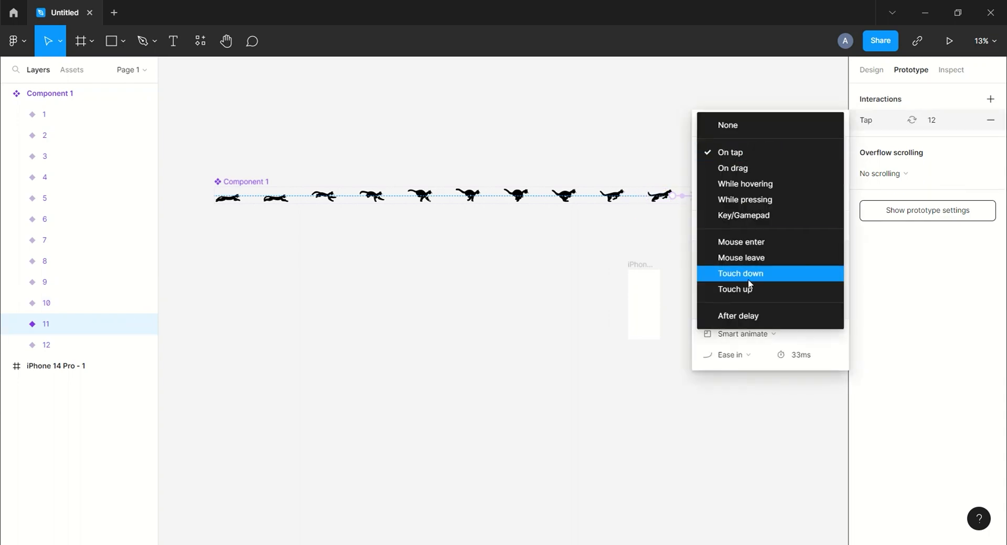
click(745, 317)
click(821, 158)
text(1)
key(Return)
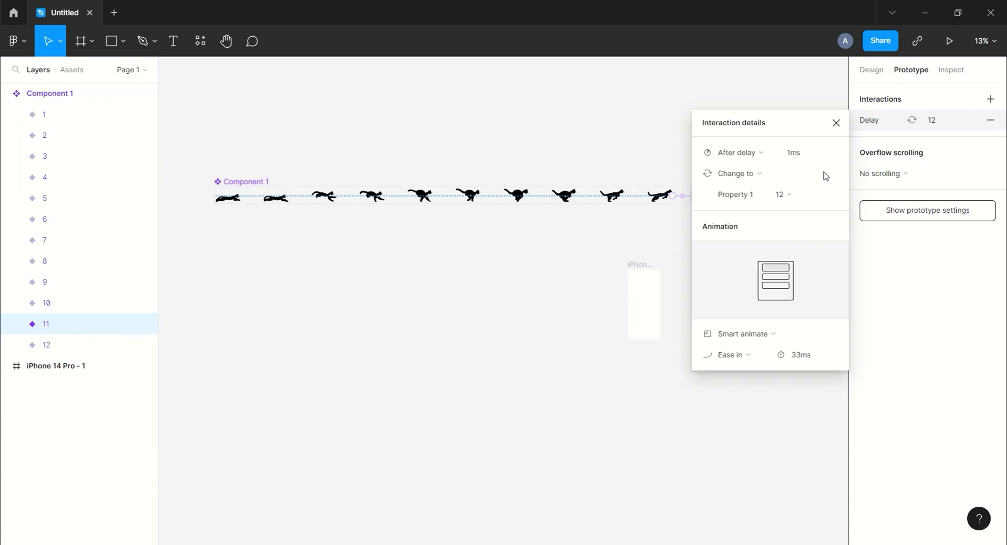
click(837, 124)
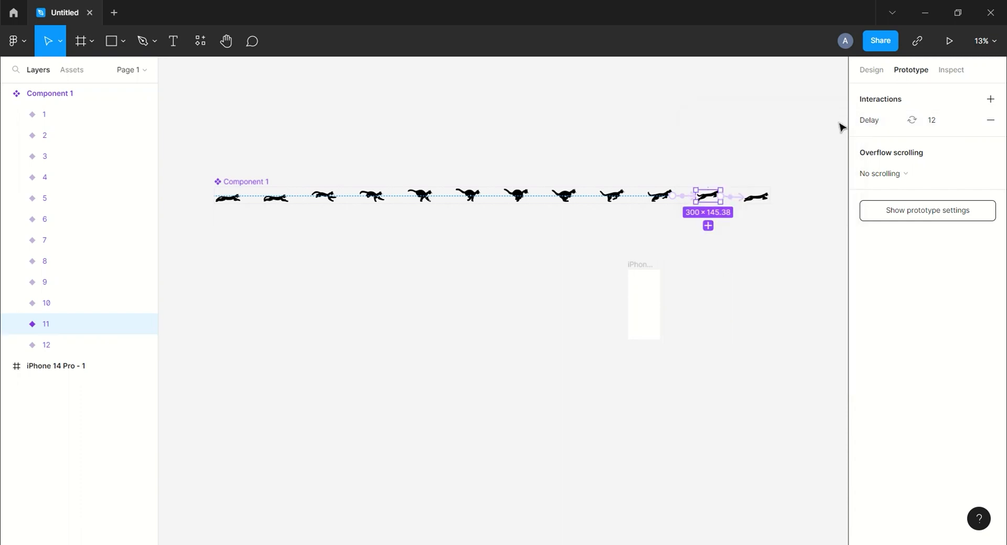
Loop the chain by connecting variant 12 back to variant 1 with an After delay interaction of 1 ms.
click(755, 196)
drag(744, 207, 231, 202)
click(770, 156)
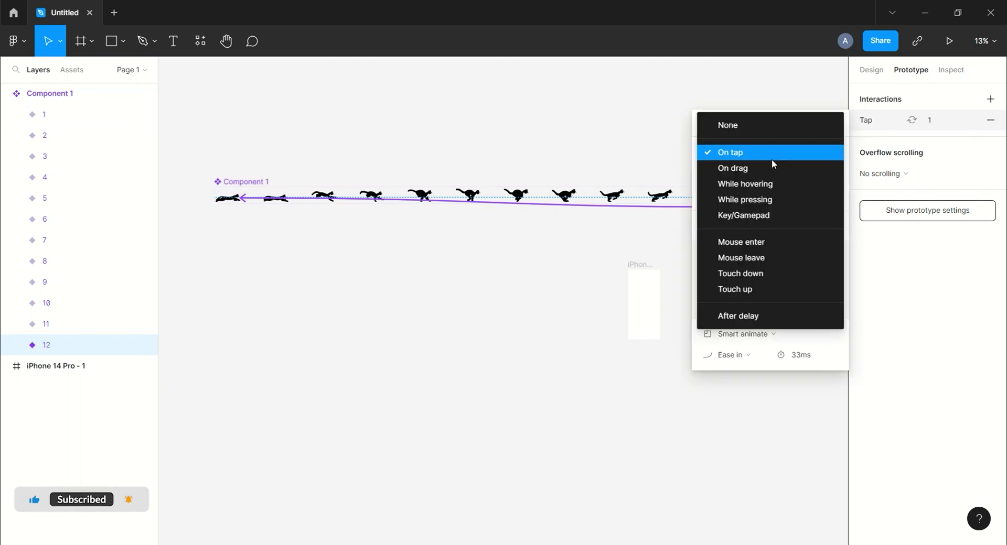
click(765, 316)
click(798, 158)
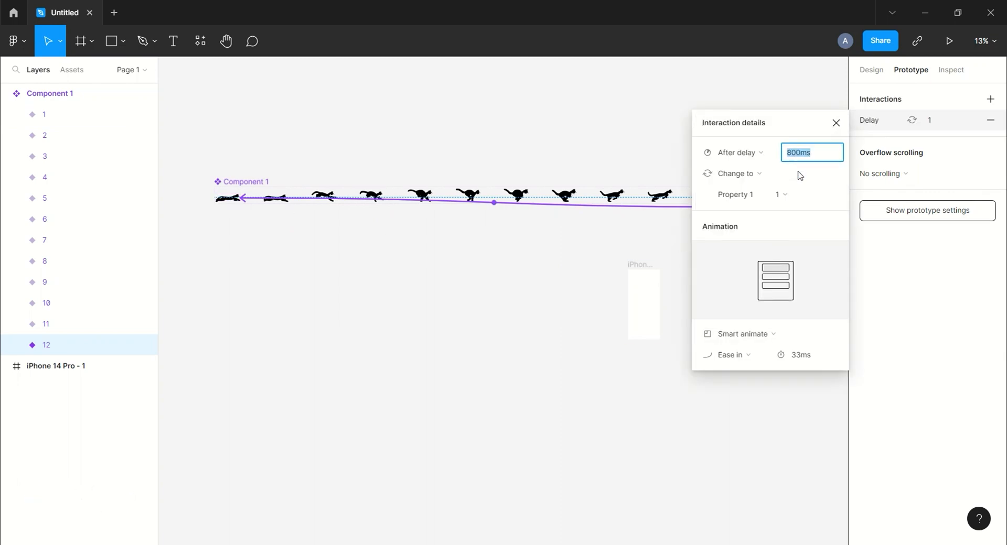
key(Return)
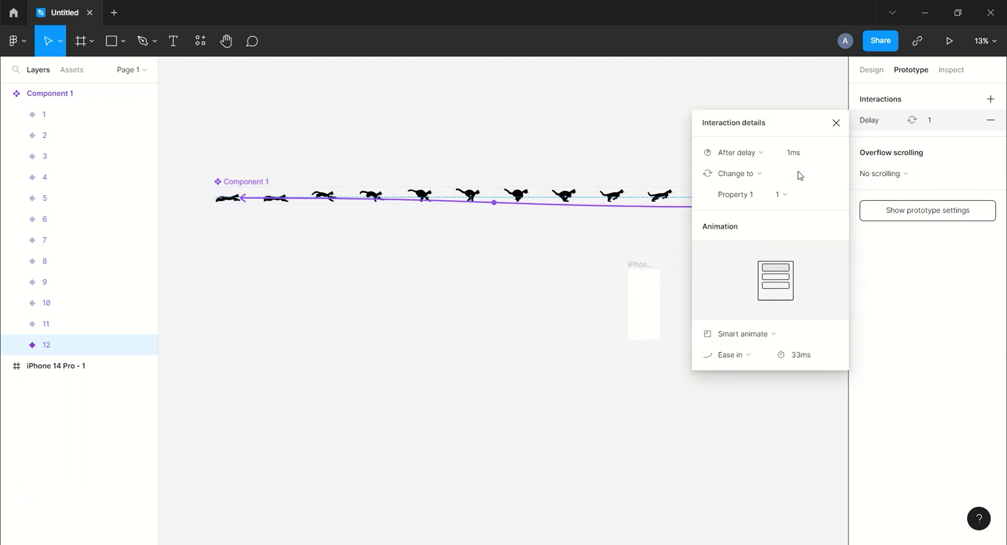
click(835, 123)
Add another variant to Component 1, starting from variant 1.
click(231, 198)
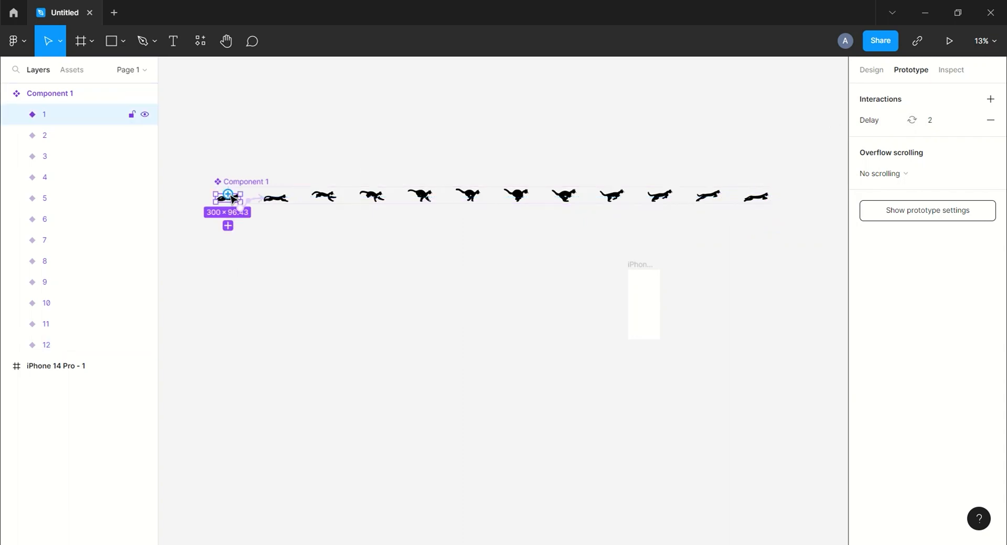
click(228, 226)
drag(592, 234, 423, 241)
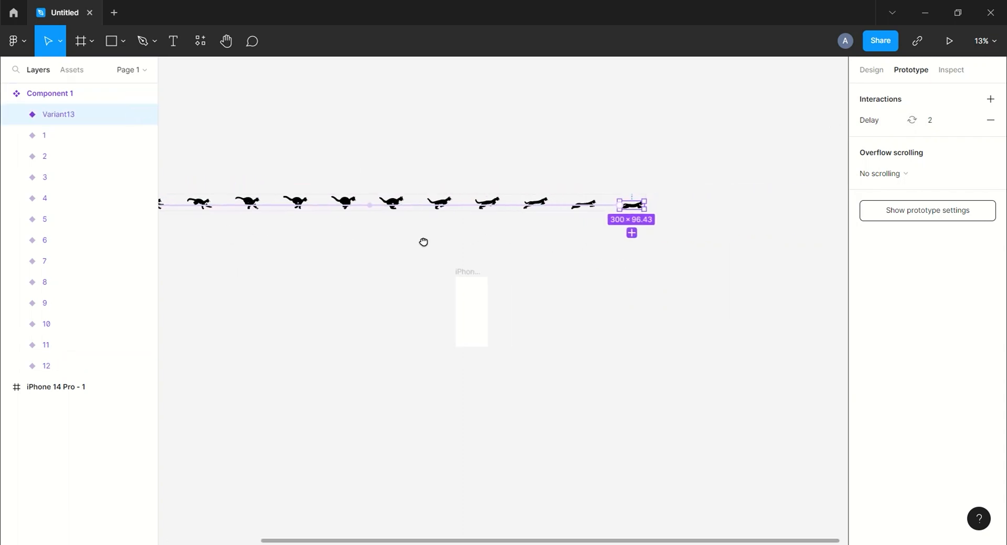
Place an instance of Component 1's newest variant in the upper part of the iPhone 14 Pro - 1 frame.
click(584, 265)
scroll(583, 265, up, 3)
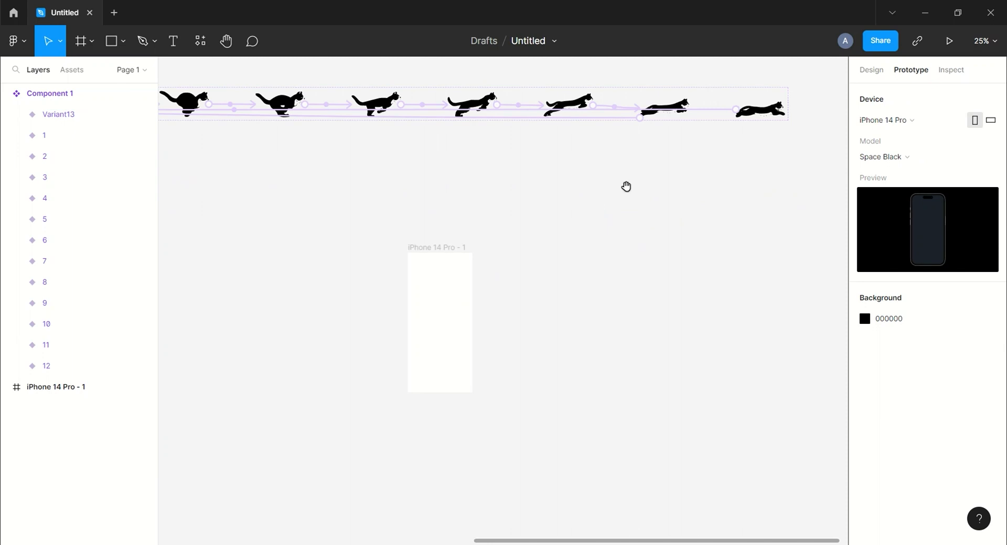
scroll(634, 168, down, 1)
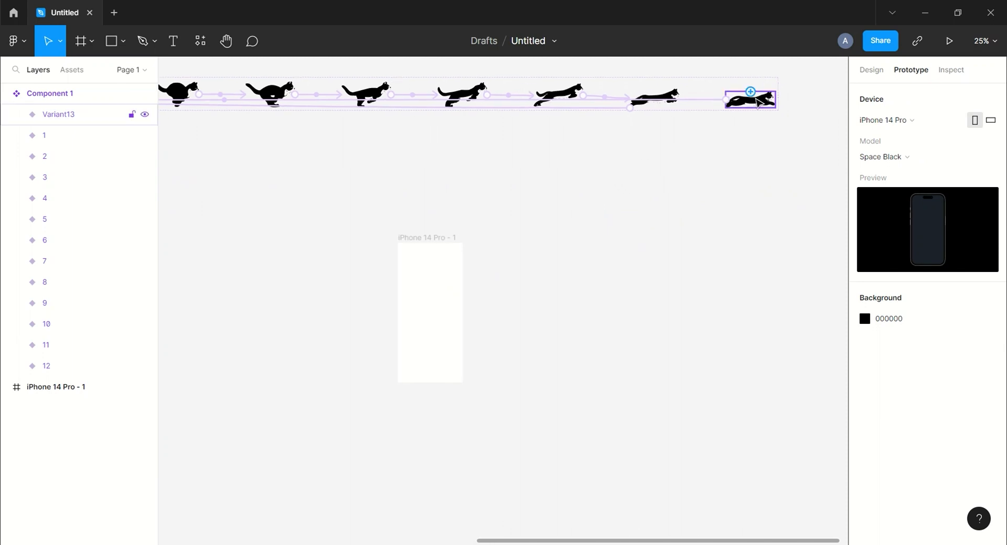
drag(750, 92, 664, 190)
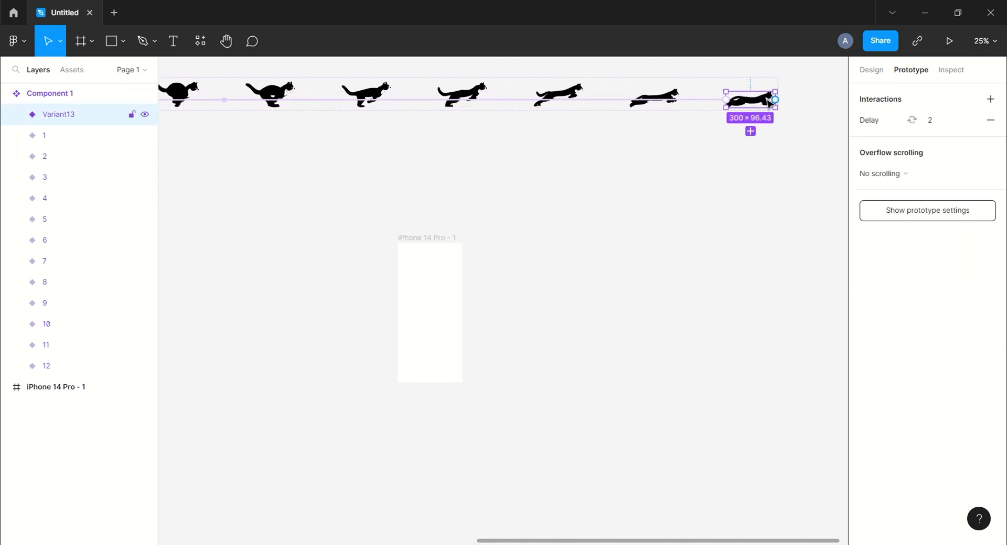
drag(767, 101, 447, 288)
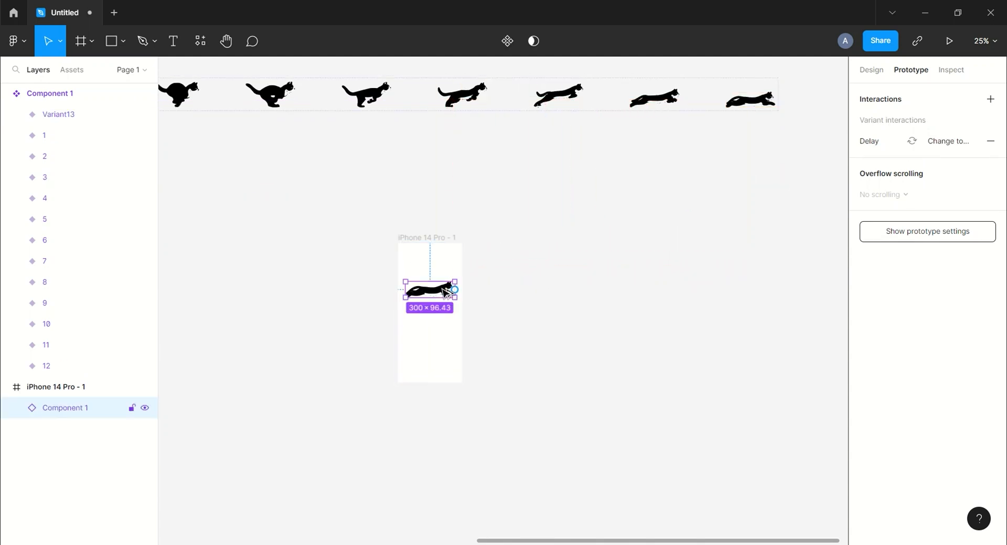
click(513, 285)
drag(513, 285, 514, 251)
Play the prototype to check the running cat animation, and close the preview.
click(949, 40)
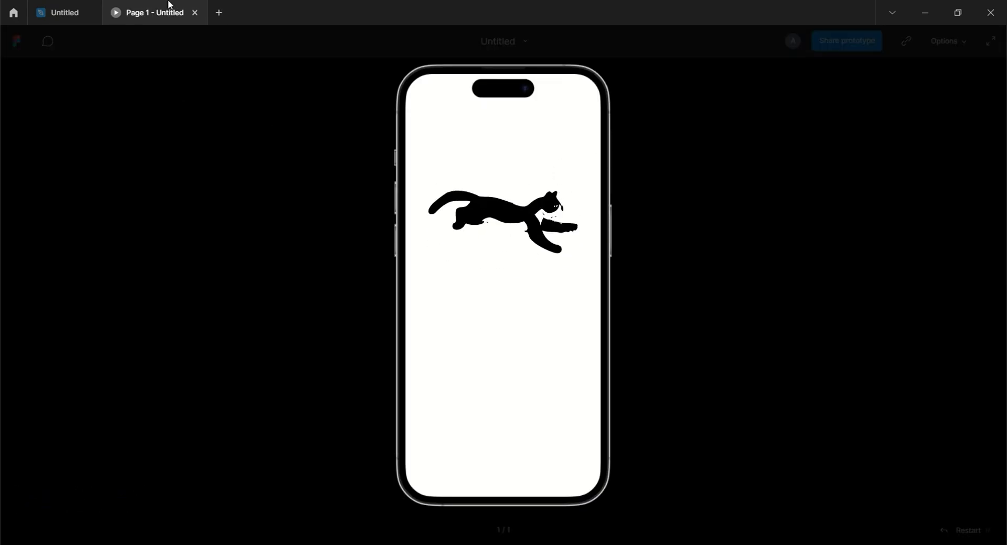
click(195, 12)
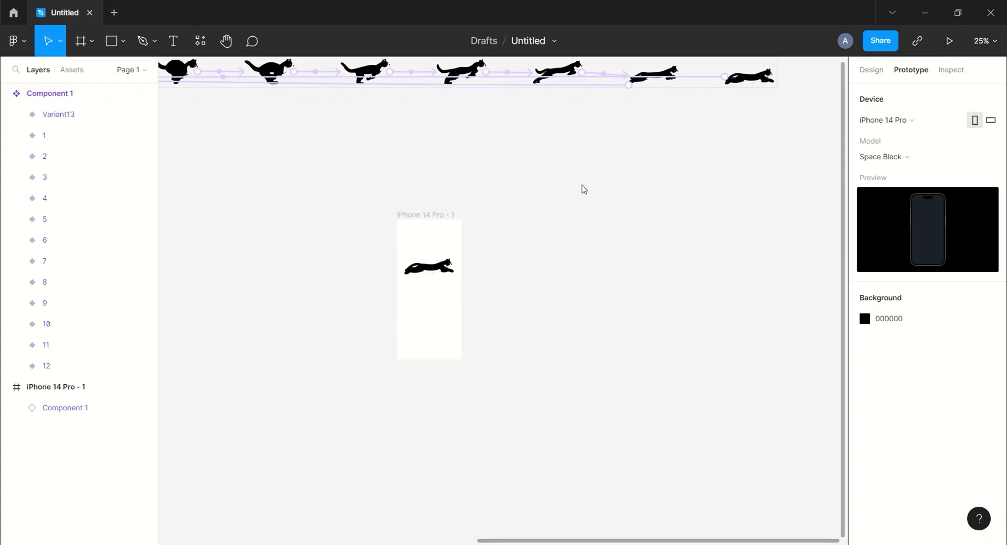
key(minus)
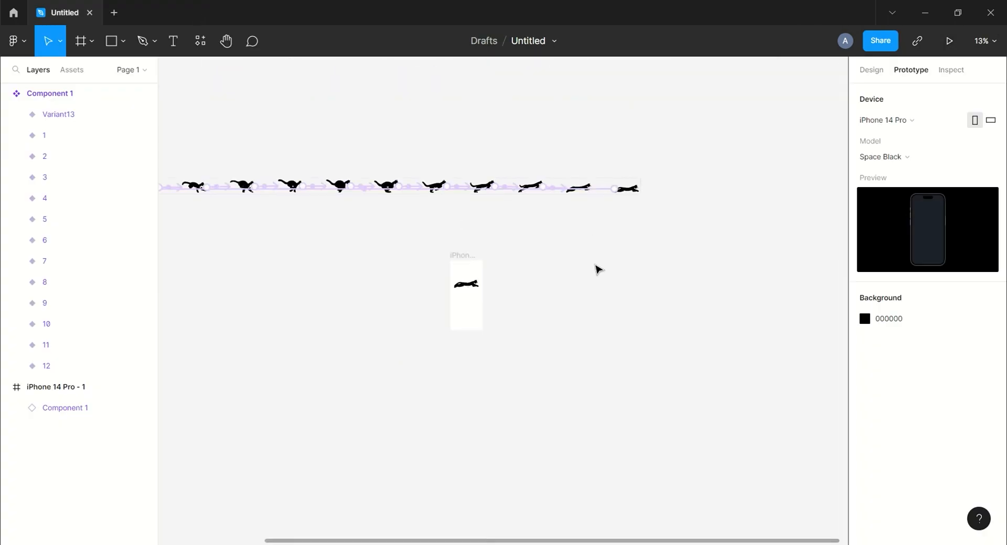
drag(570, 250, 669, 270)
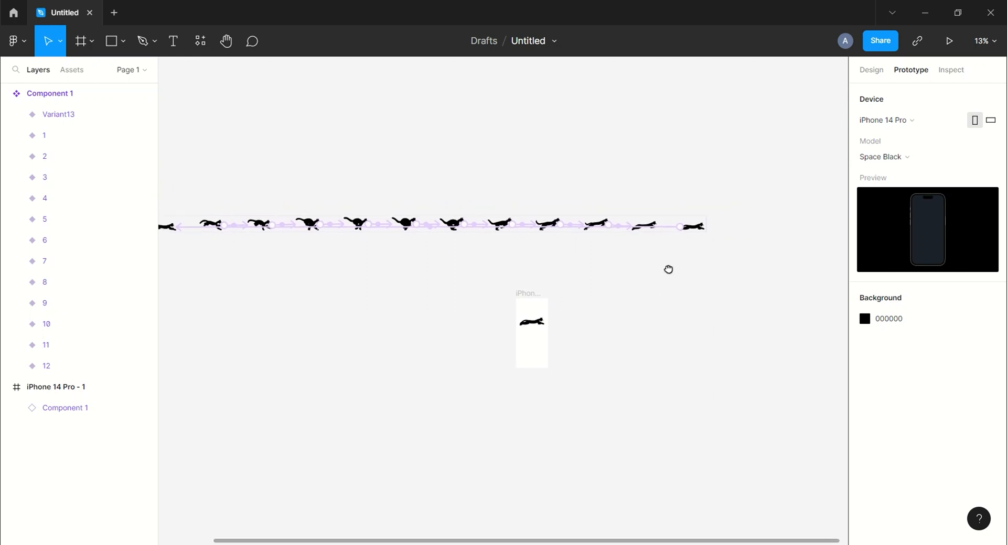
Collapse the Component 1 layers and draw a frame about 536 × 112 between the cat variants and the iPhone frame.
click(871, 69)
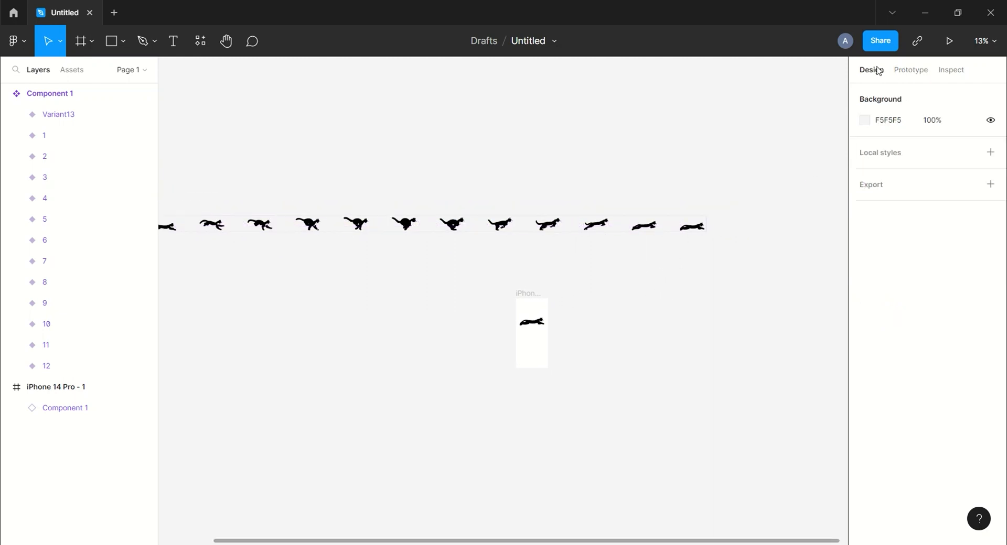
click(7, 93)
key(f)
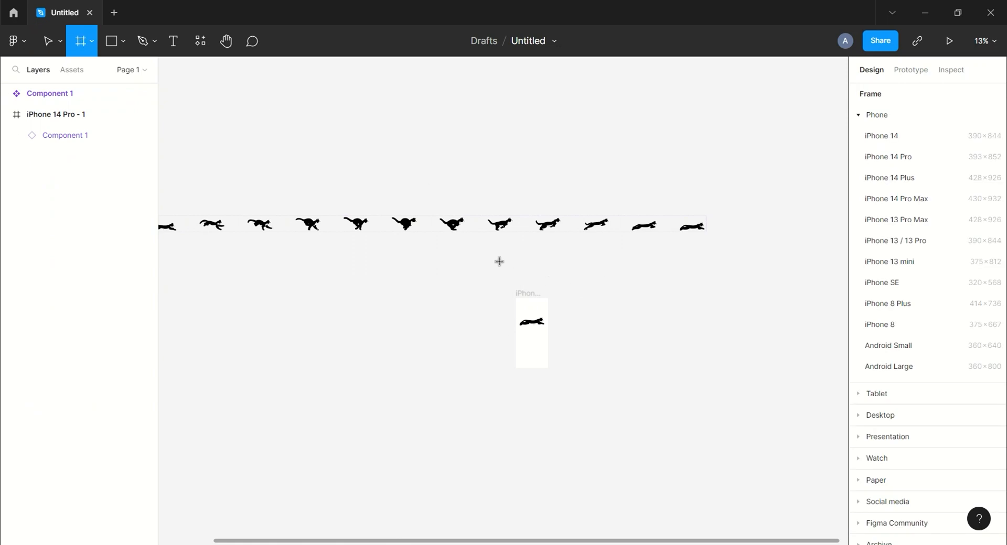
drag(499, 261, 543, 270)
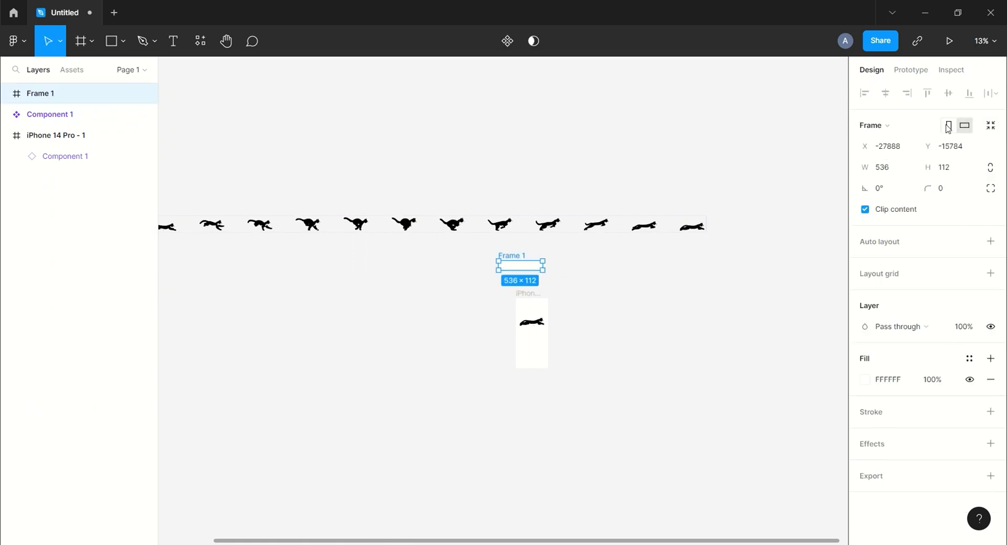
Set the new frame's width to 350, its height to 10 and its corner radius to 10.
click(885, 168)
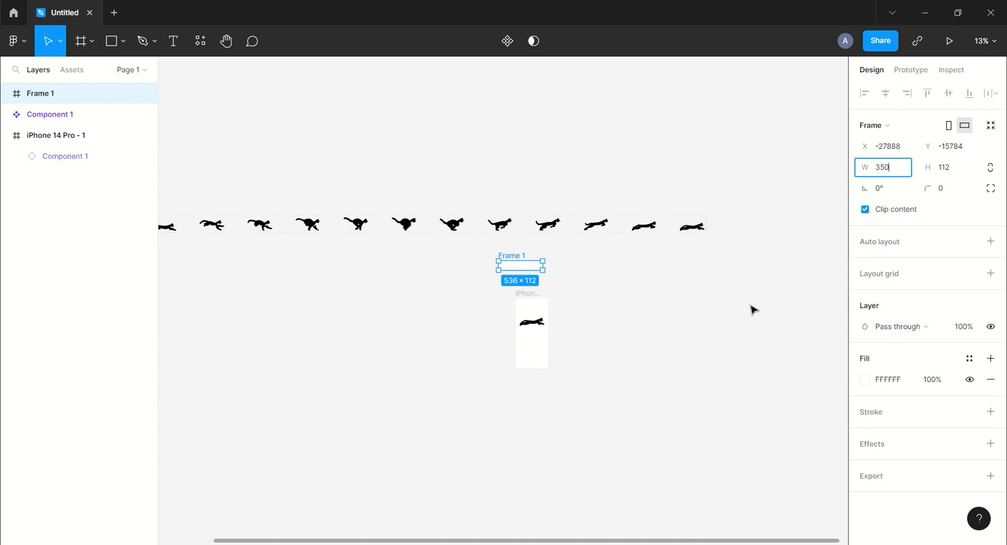
key(Return)
click(942, 169)
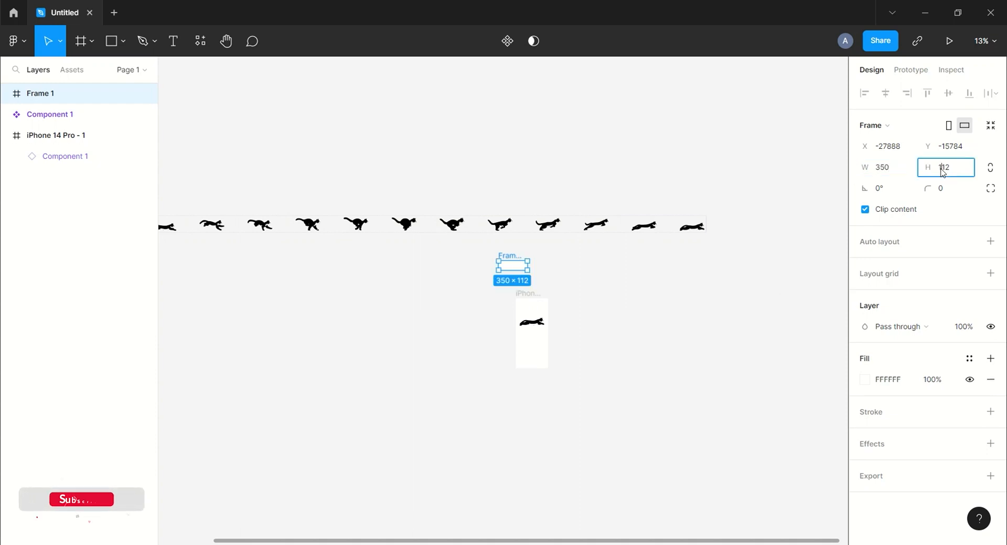
text(10)
key(Return)
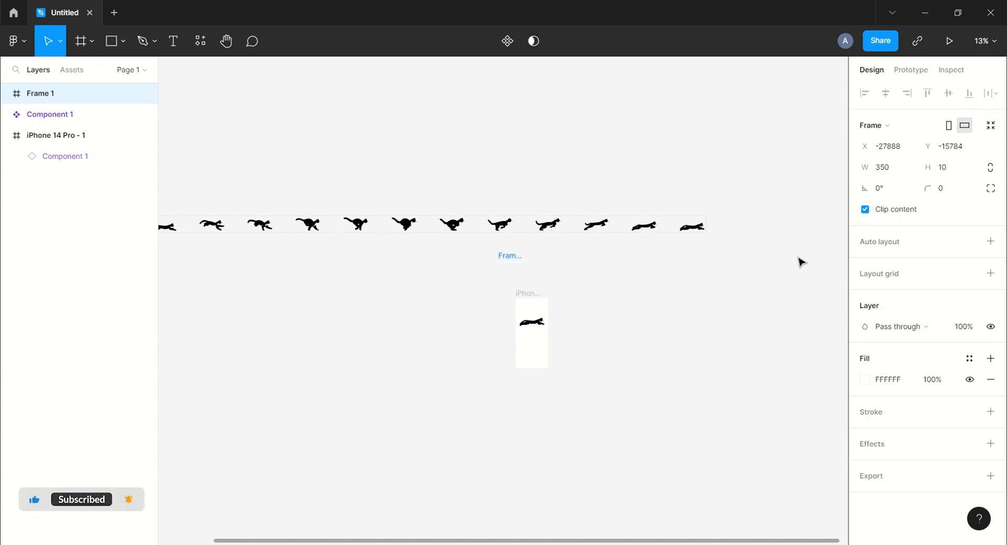
click(944, 195)
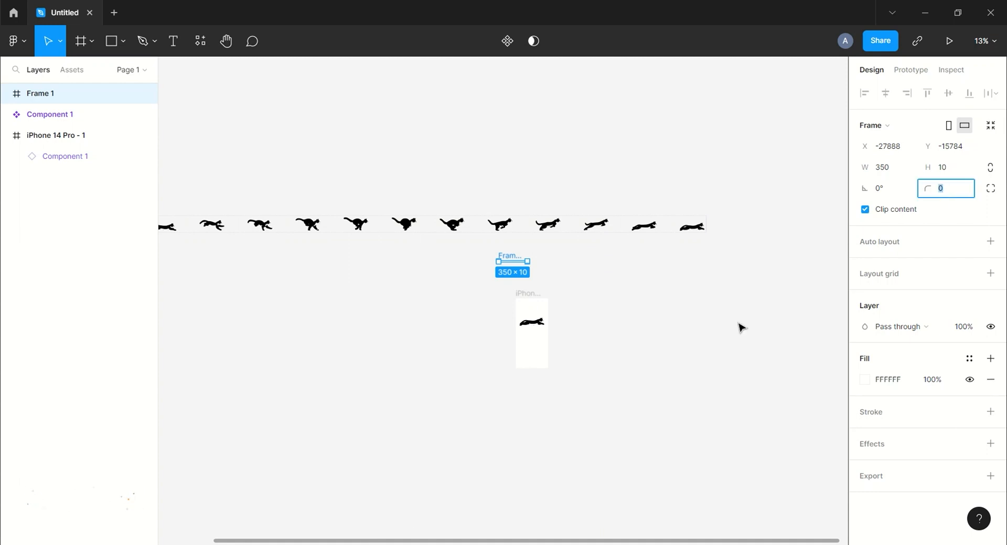
key(Return)
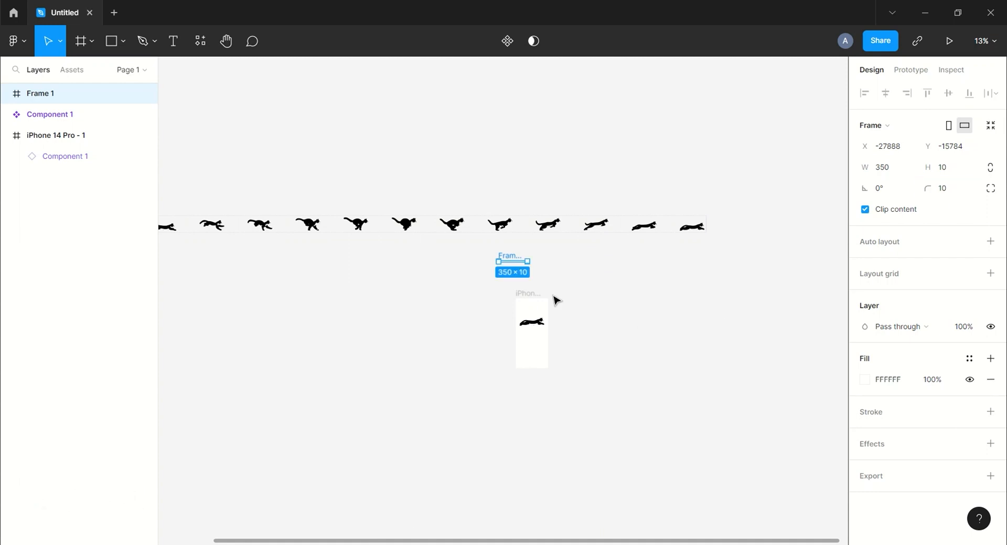
Move the thin bar frame horizontally to about X -27651, keeping it at the same height.
scroll(557, 301, up, 5)
drag(607, 195, 581, 281)
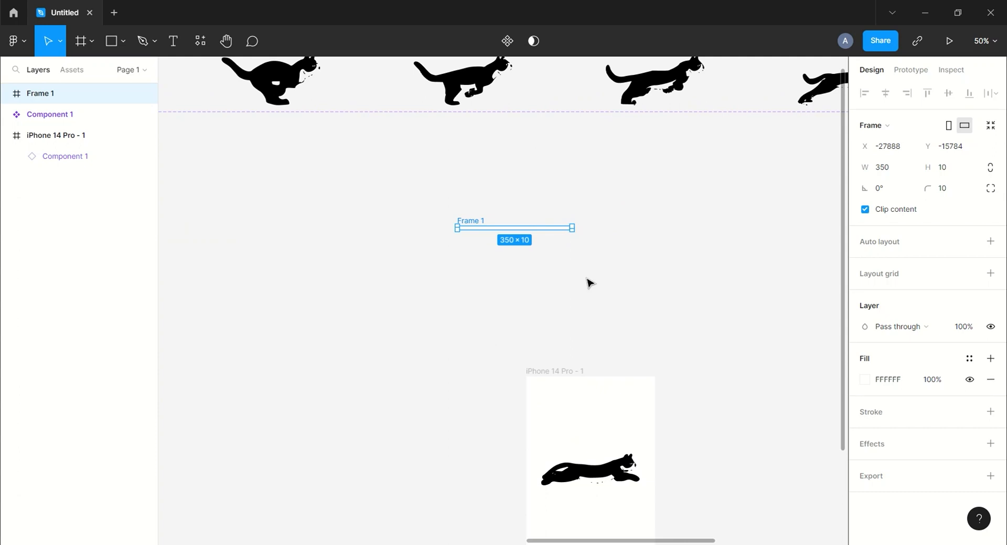
scroll(590, 283, up, 2)
drag(614, 207, 492, 302)
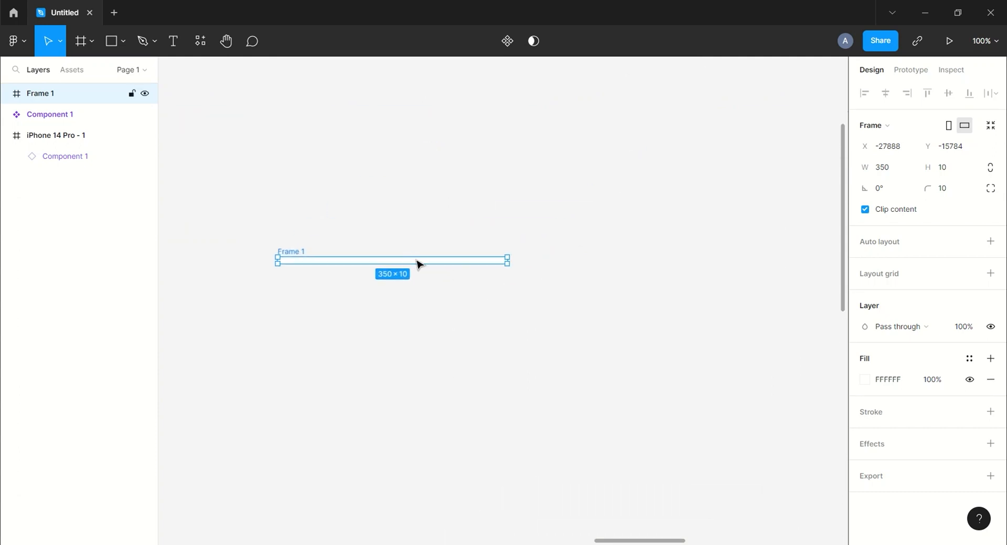
drag(419, 264, 572, 261)
click(557, 329)
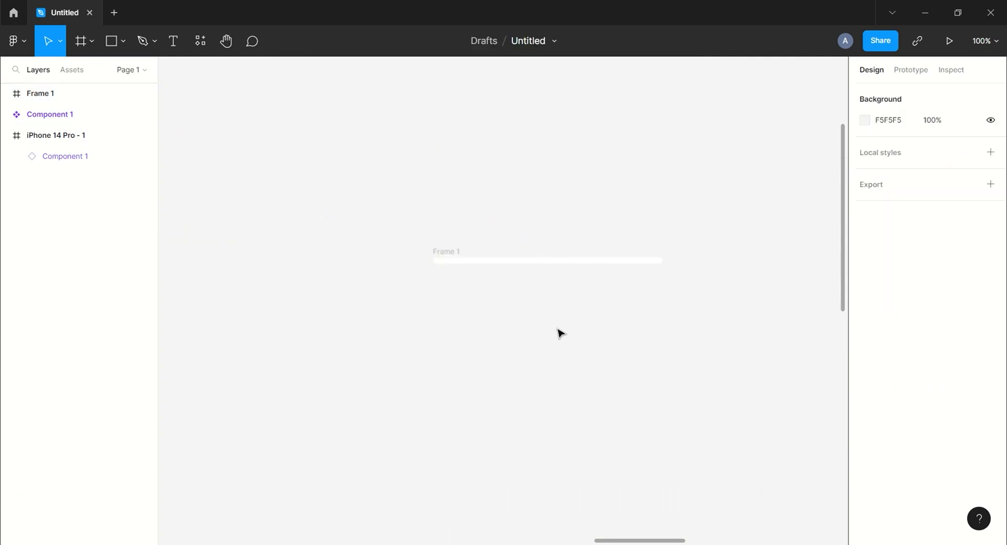
Draw a rectangle about 24 × 28 over the left end of Frame 1 and nest it inside that frame.
drag(591, 313, 574, 311)
click(111, 43)
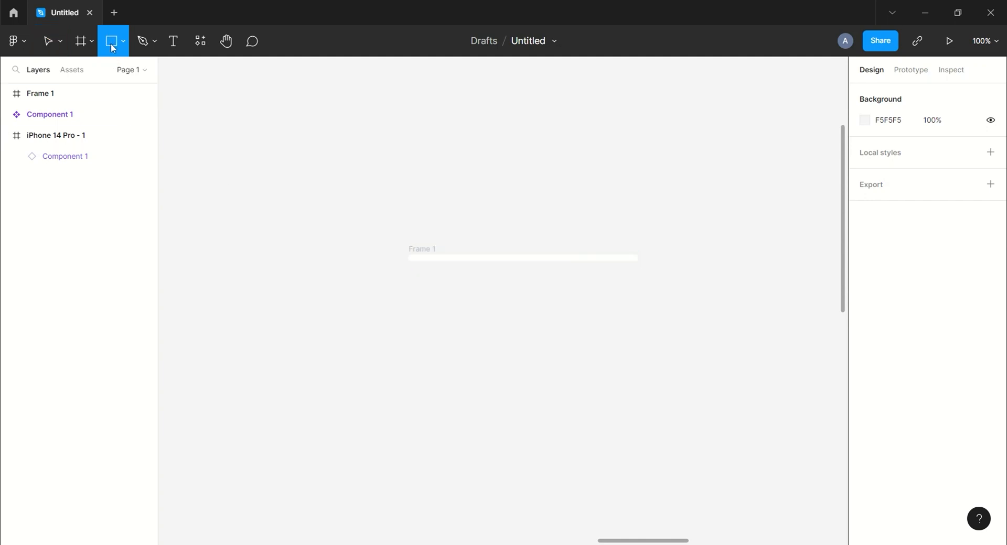
drag(404, 247, 419, 263)
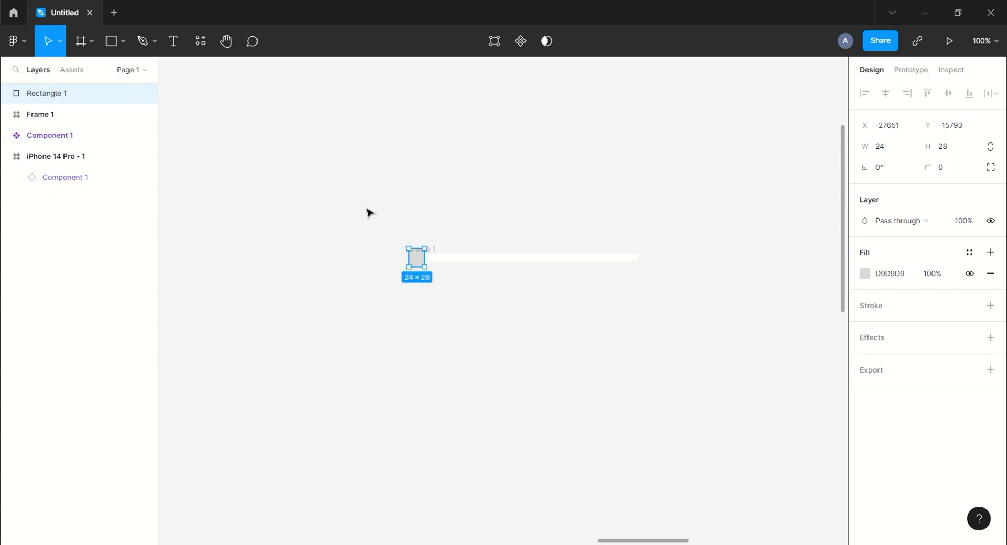
drag(43, 119, 44, 119)
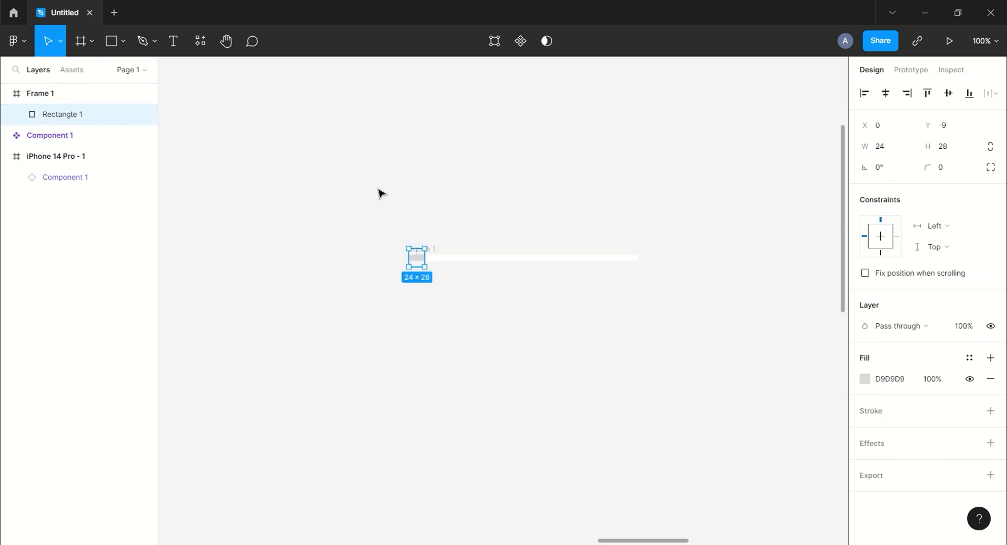
Set the width of the rectangle inside Frame 1 to 1.
click(882, 151)
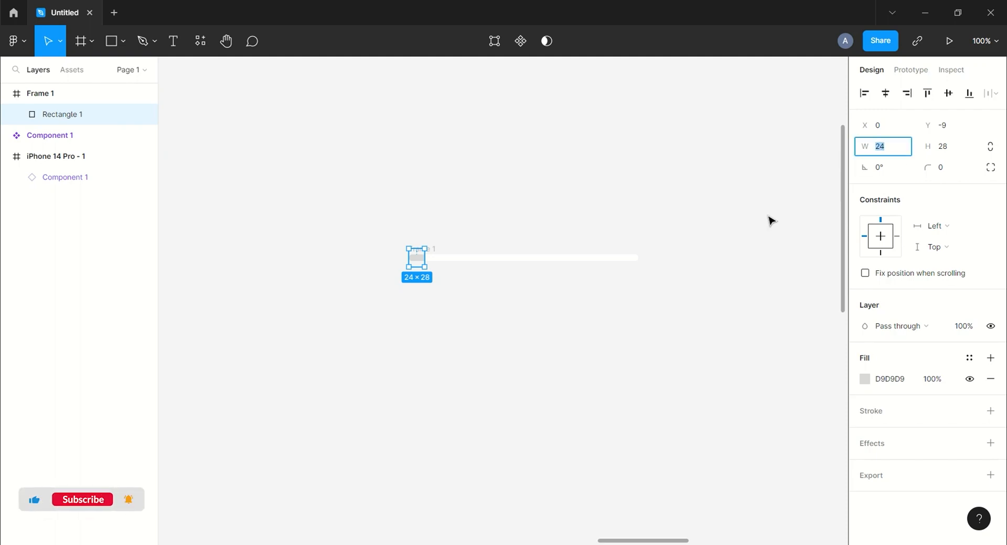
text(1)
key(Return)
click(716, 223)
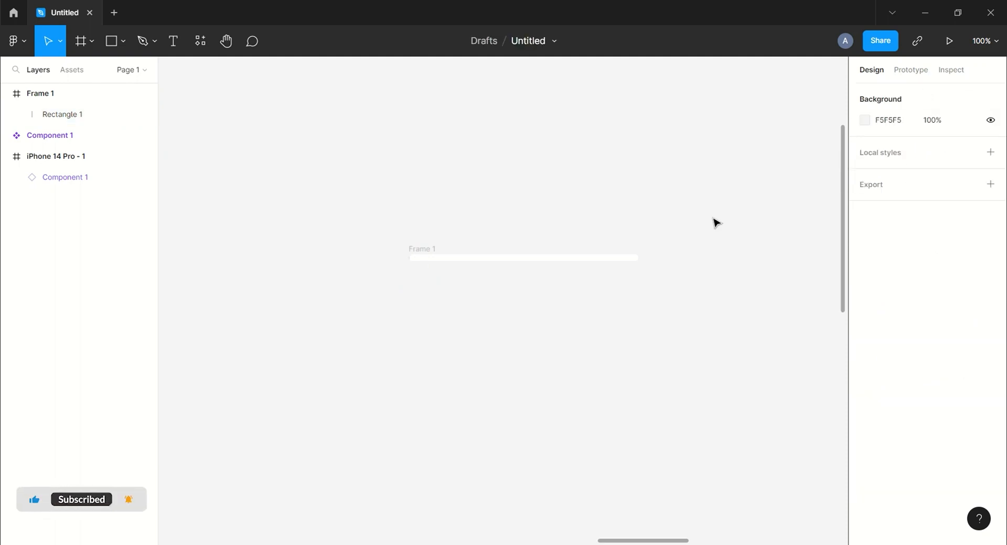
Turn the narrow rectangle inside Frame 1 into a component.
click(421, 249)
click(460, 210)
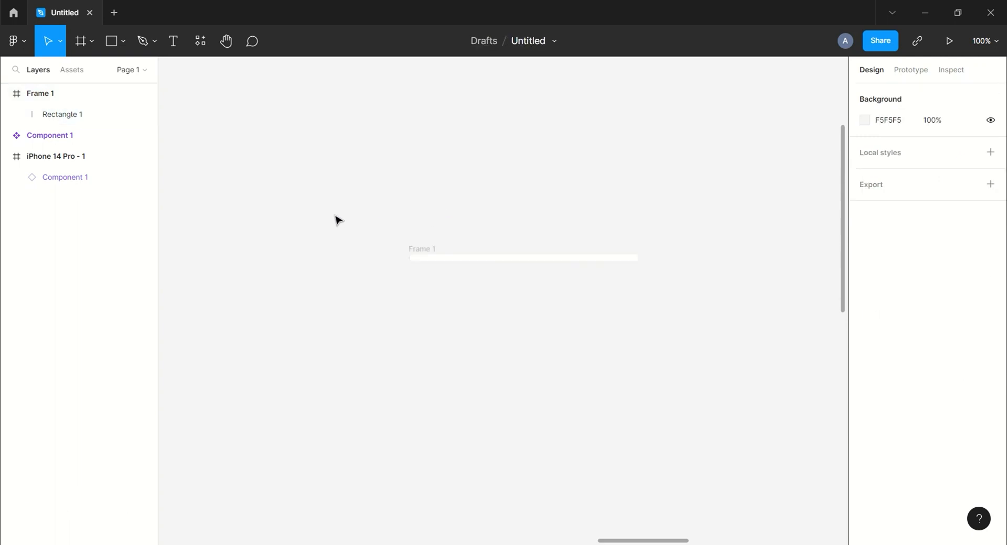
drag(333, 216, 436, 290)
click(521, 41)
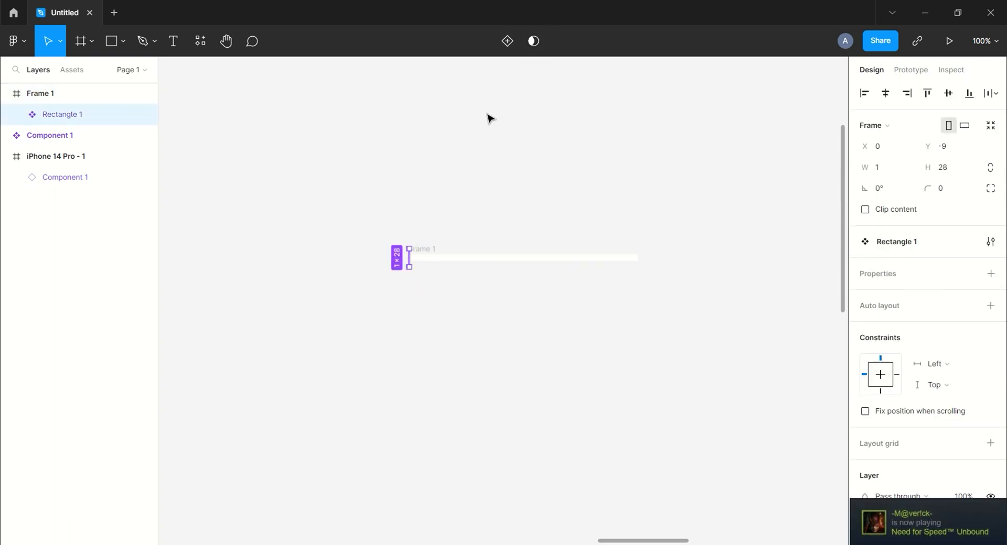
Duplicate Frame 1, the thin 350 × 10 bar, to get a second bar frame beside it.
click(477, 164)
drag(476, 164, 403, 156)
drag(299, 178, 589, 282)
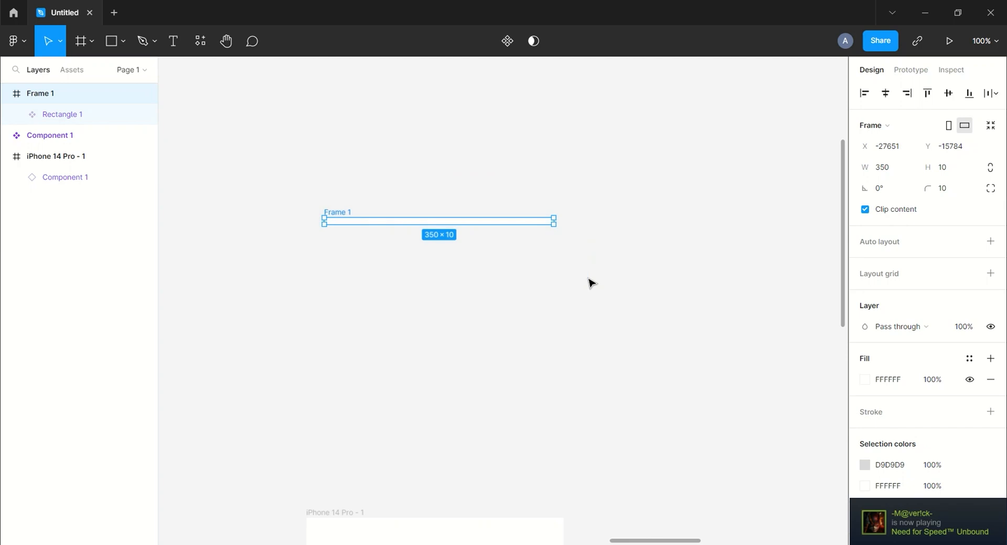
key(ctrl+d)
drag(673, 280, 614, 281)
click(533, 181)
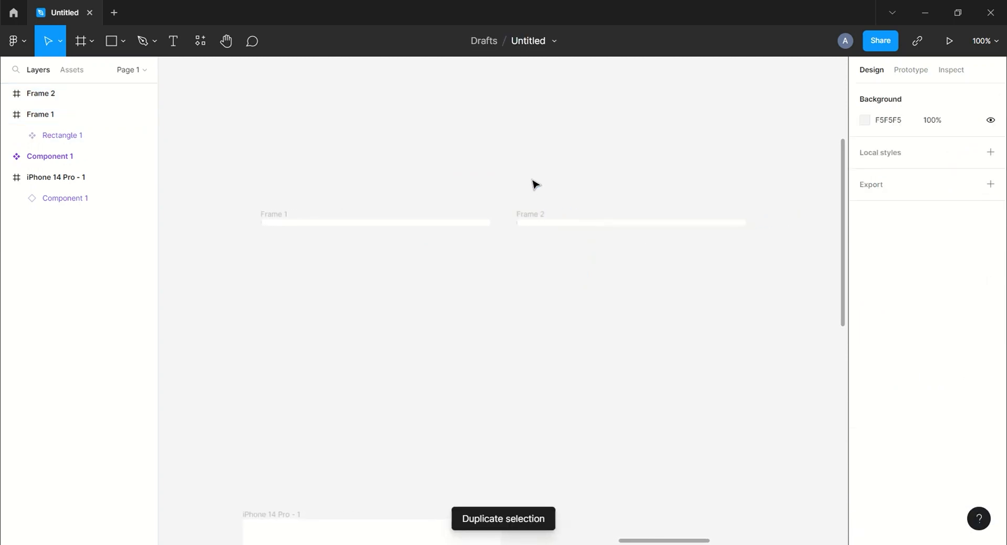
Set the width of the Rectangle 1 instance inside Frame 2 to 350 so it fills the bar.
drag(495, 191, 546, 277)
click(882, 169)
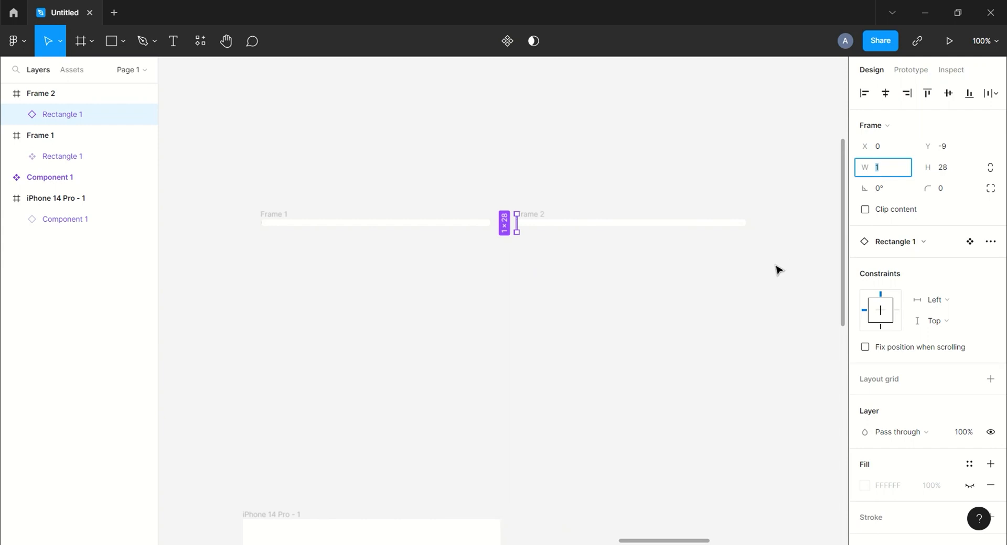
key(Return)
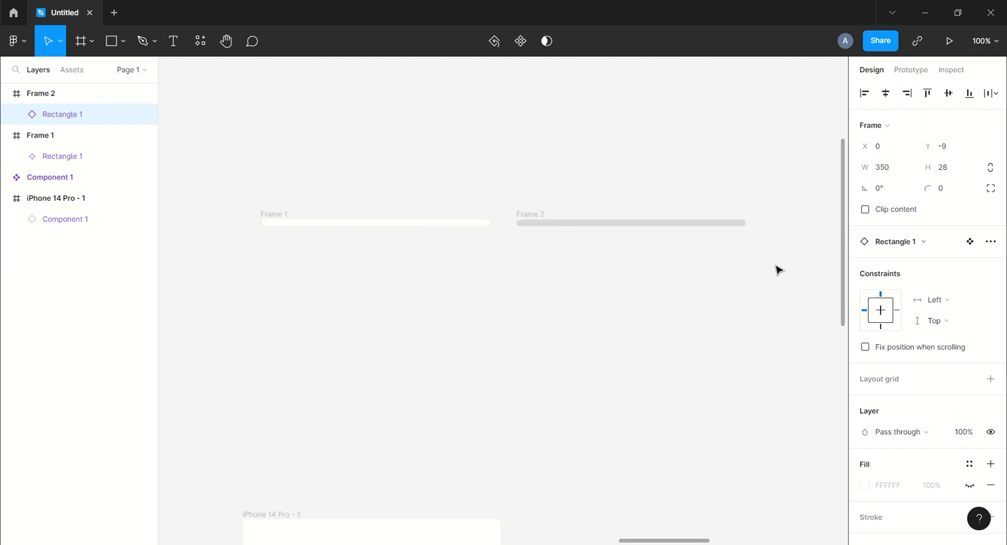
click(778, 270)
Combine Frame 1 and Frame 2 into one component set with two variants.
drag(760, 301, 734, 265)
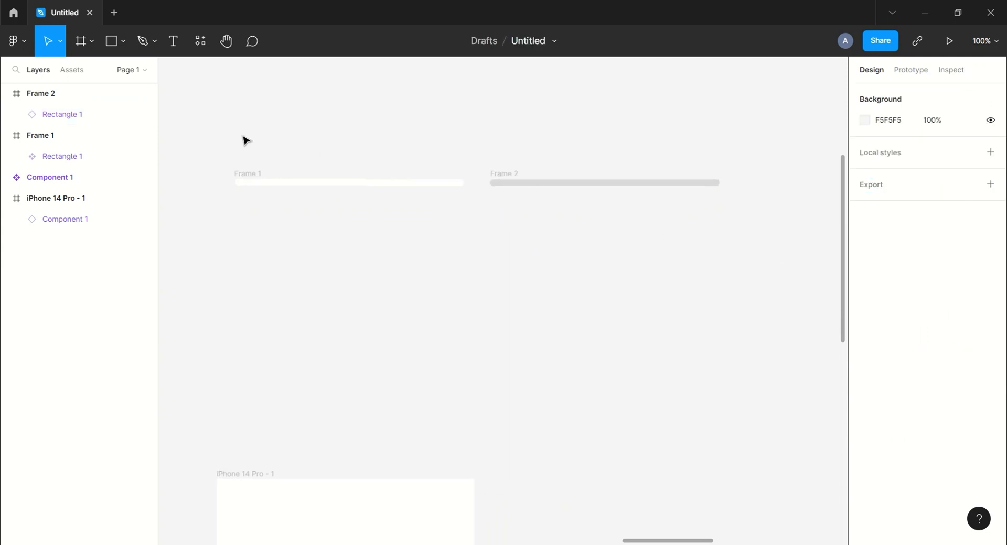
drag(222, 142, 741, 248)
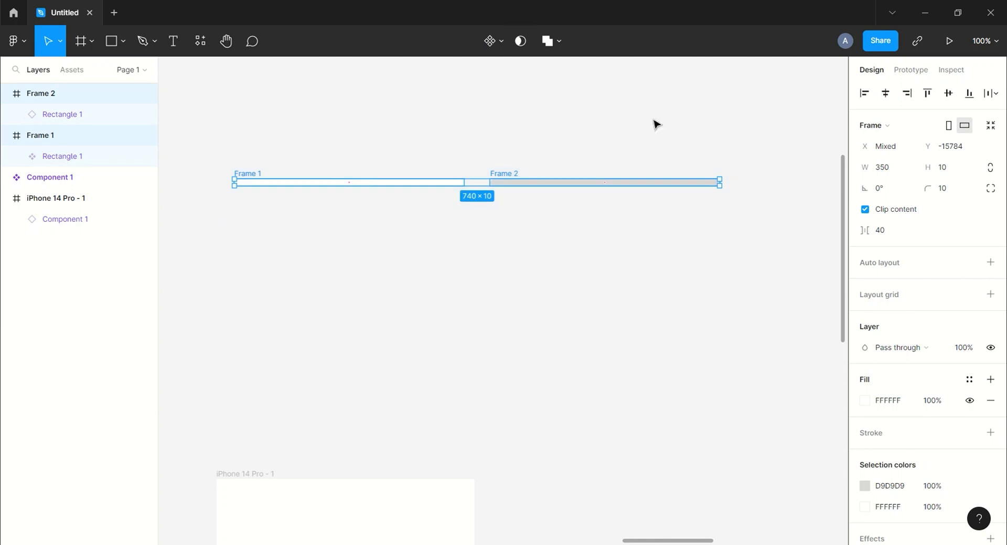
click(502, 42)
click(517, 106)
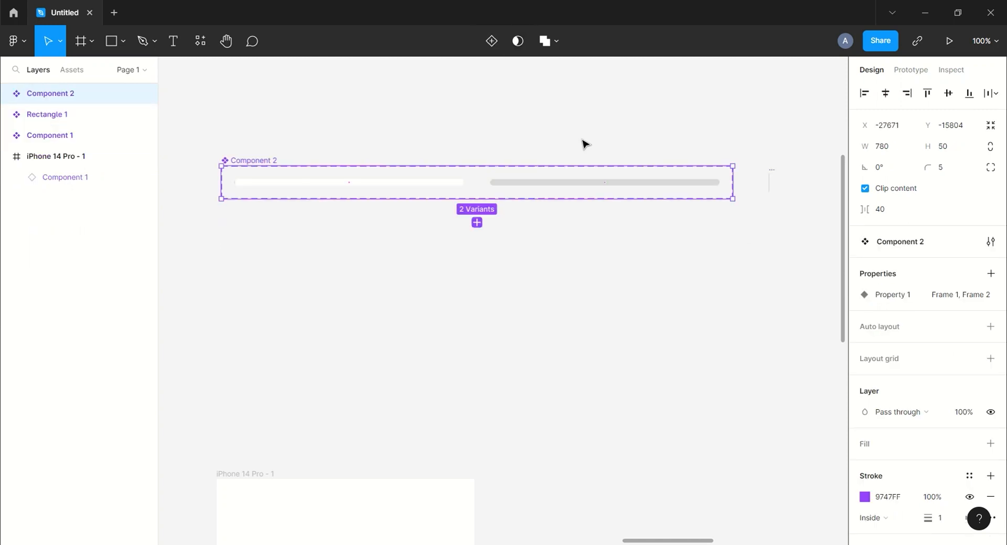
Connect the Frame 1 variant to the Frame 2 variant with an After delay trigger of 1 ms.
click(925, 71)
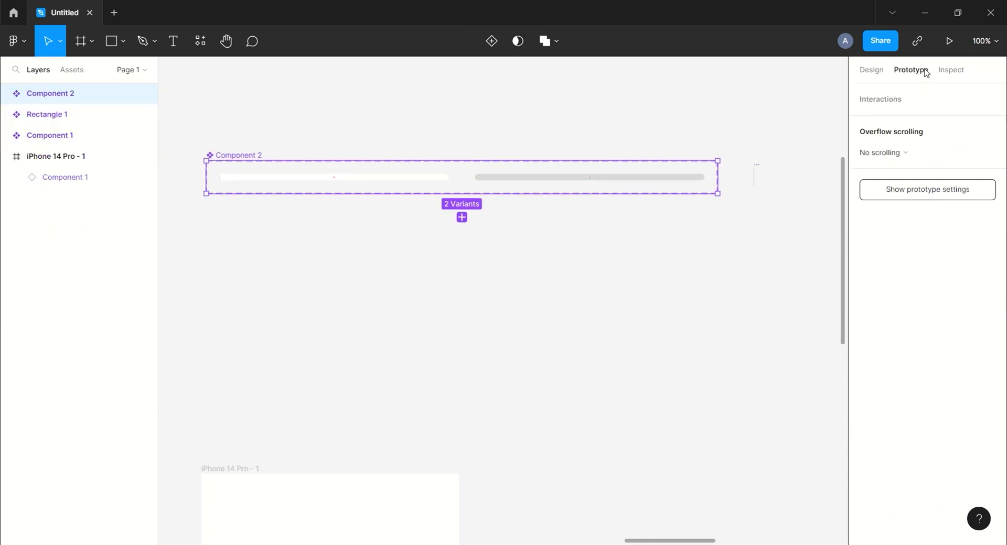
click(430, 180)
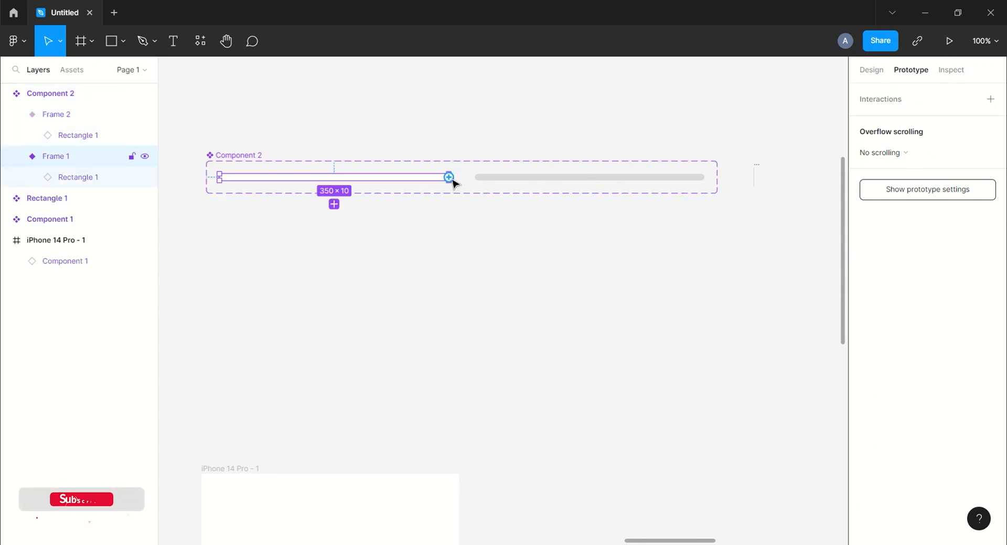
drag(449, 177, 483, 182)
click(744, 152)
click(741, 317)
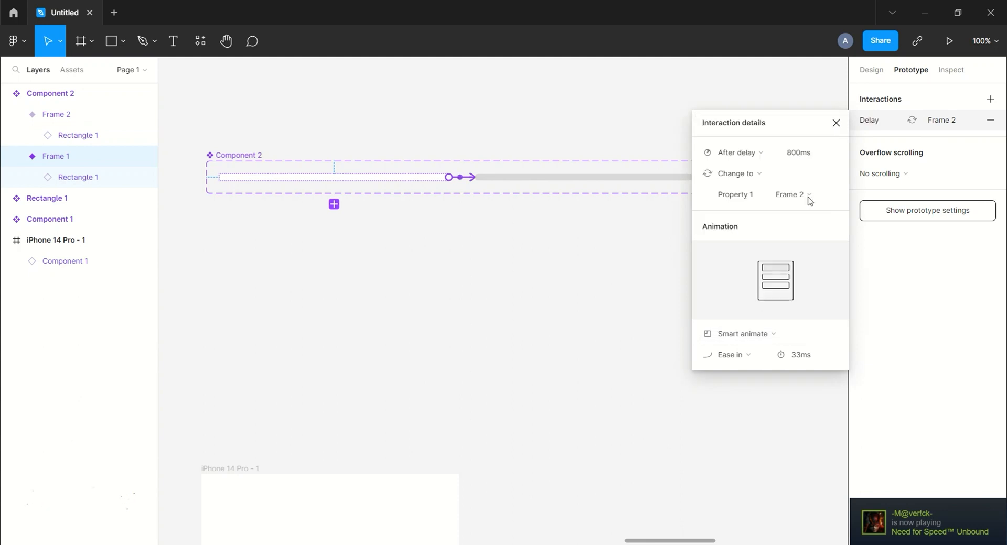
click(817, 160)
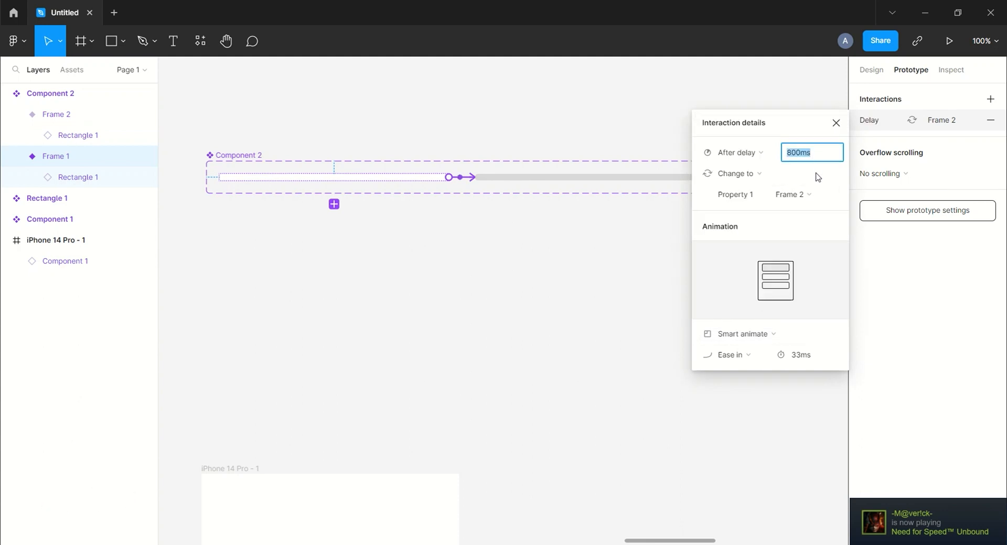
key(Return)
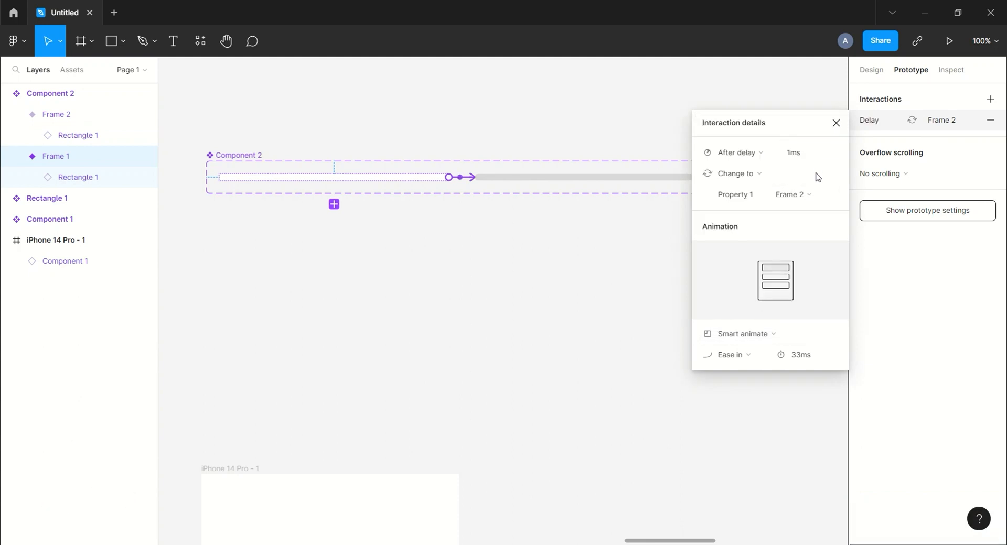
Give the transition from Frame 1 to Frame 2 linear easing and a duration of 800 ms.
click(738, 341)
click(742, 337)
click(742, 351)
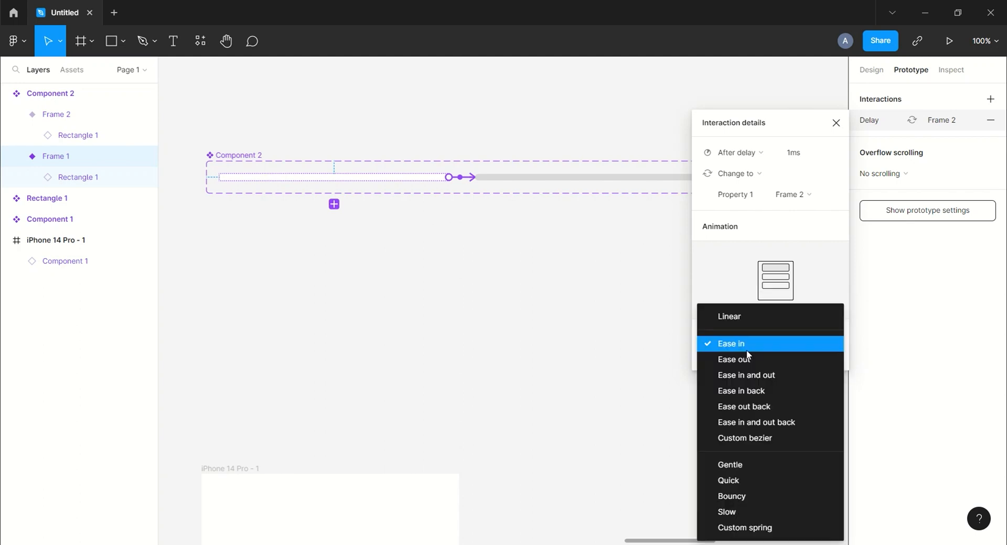
click(747, 316)
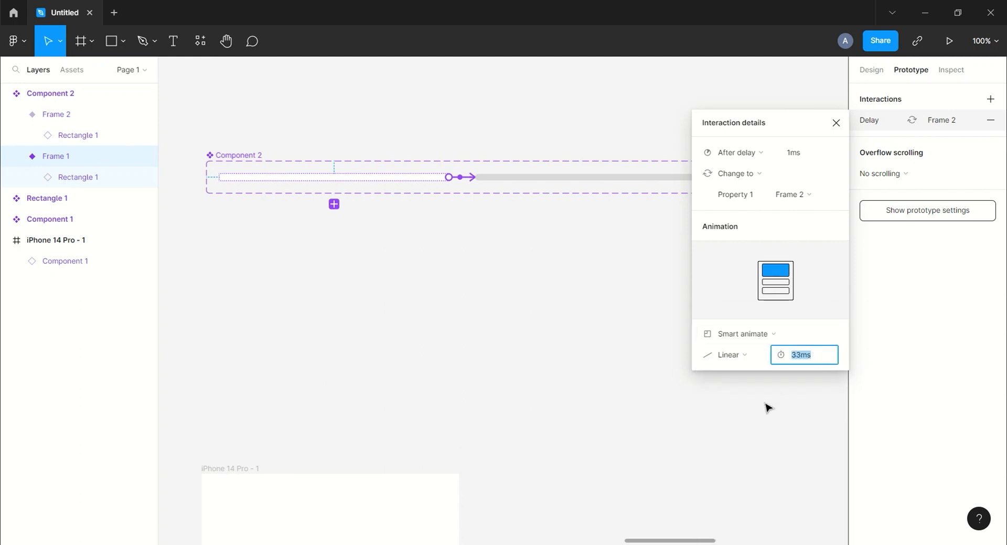
text(8000)
key(Return)
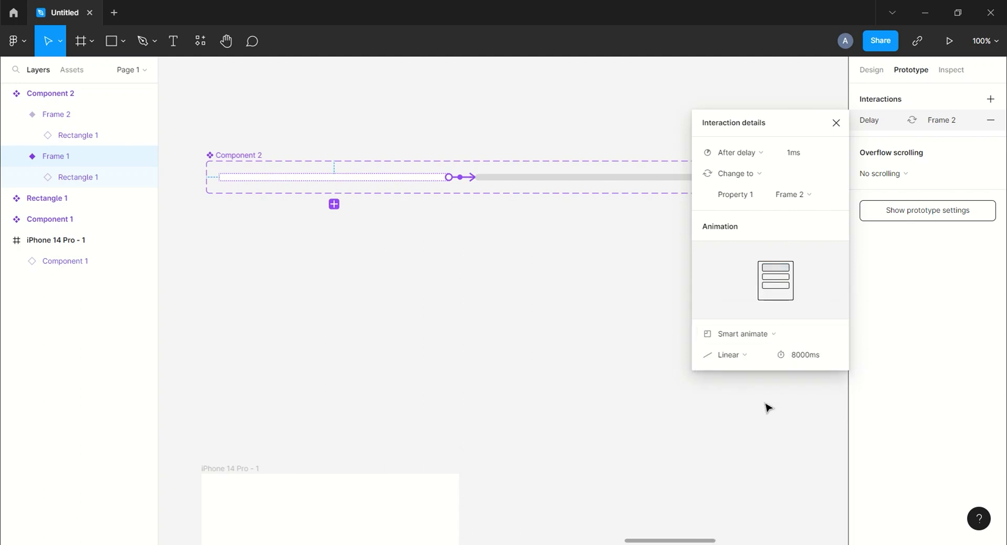
click(803, 358)
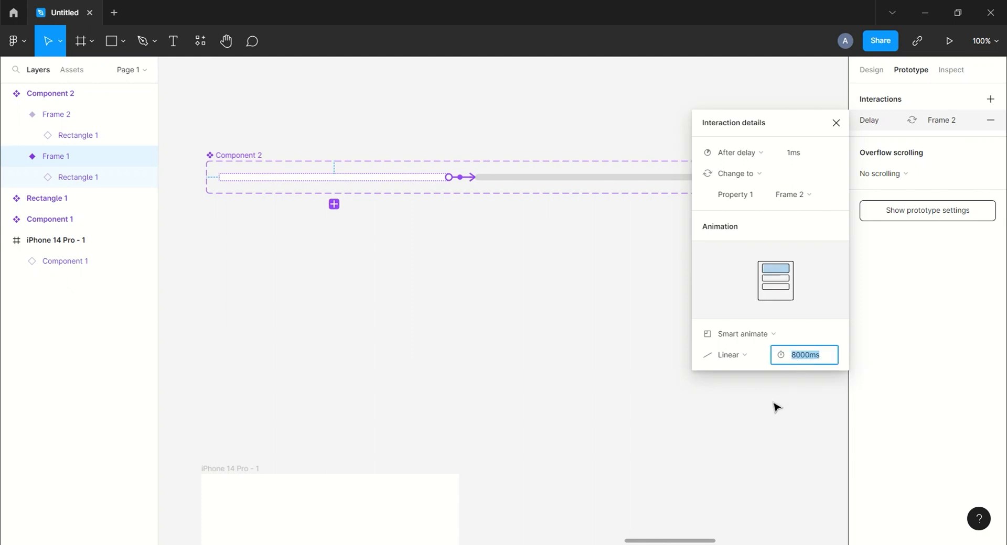
key(Return)
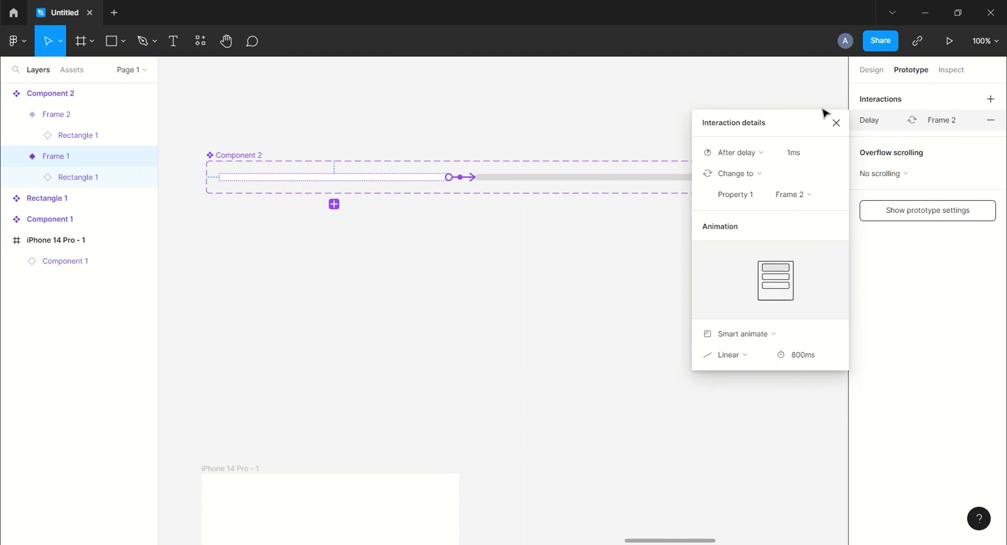
click(834, 124)
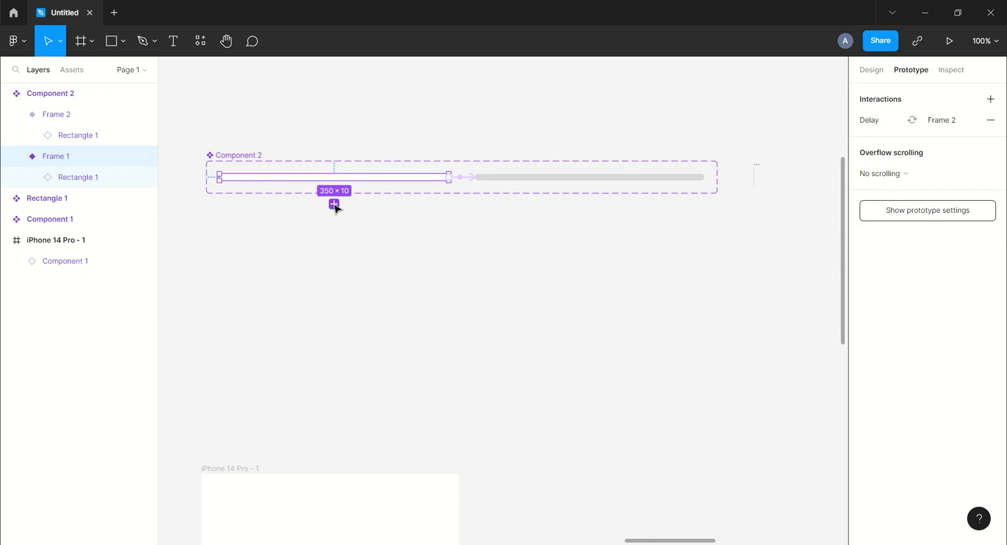
Add a third variant to Component 2 based on the Frame 1 variant.
click(334, 204)
key(ctrl+minus)
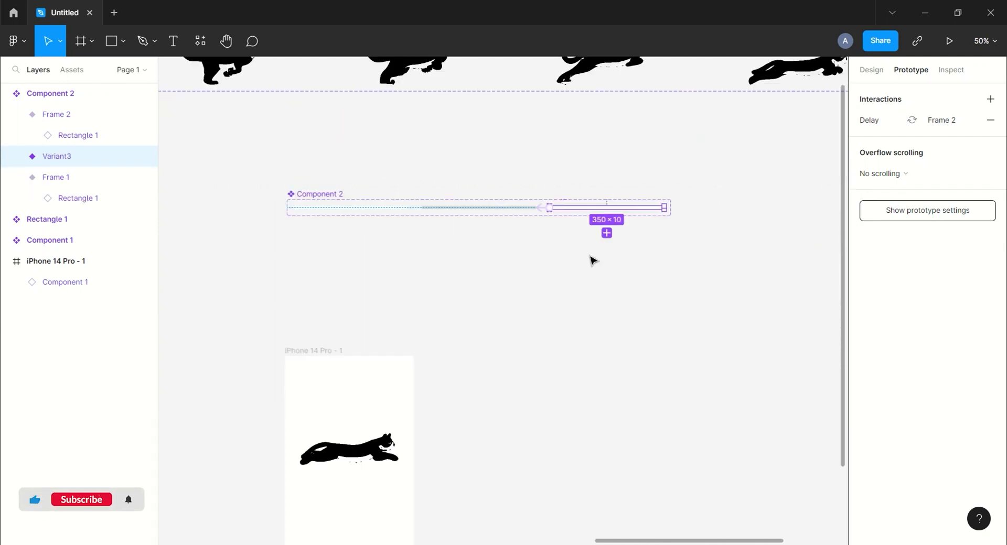
Duplicate the iPhone 14 Pro - 1 frame and move the copy sideways, leaving a gap of about 266 between them.
drag(612, 336, 583, 169)
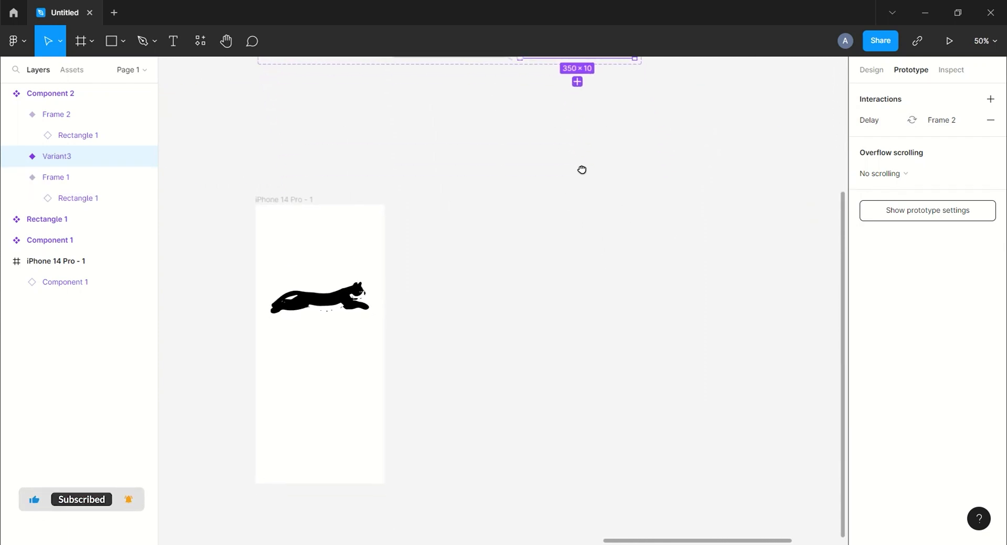
click(301, 201)
key(ctrl+d)
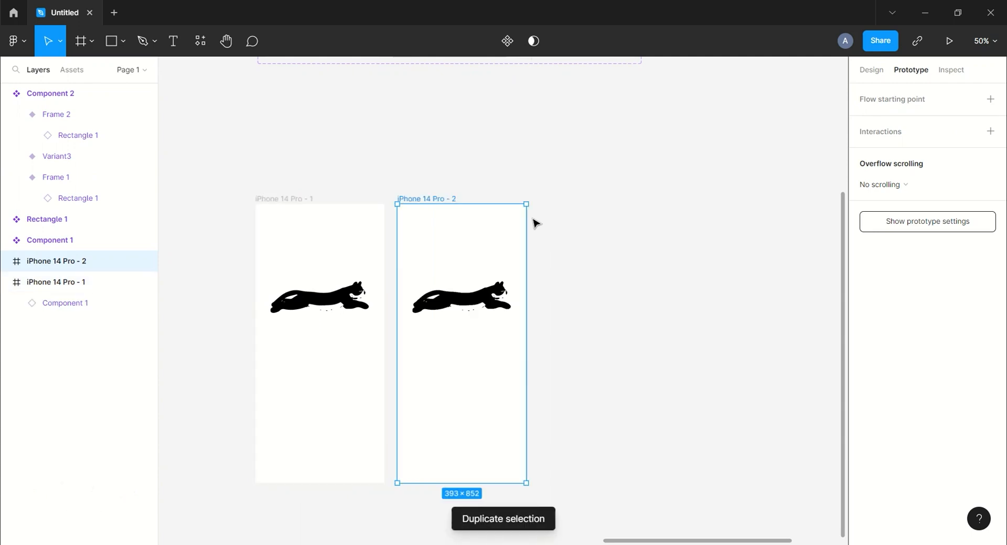
drag(431, 204, 508, 209)
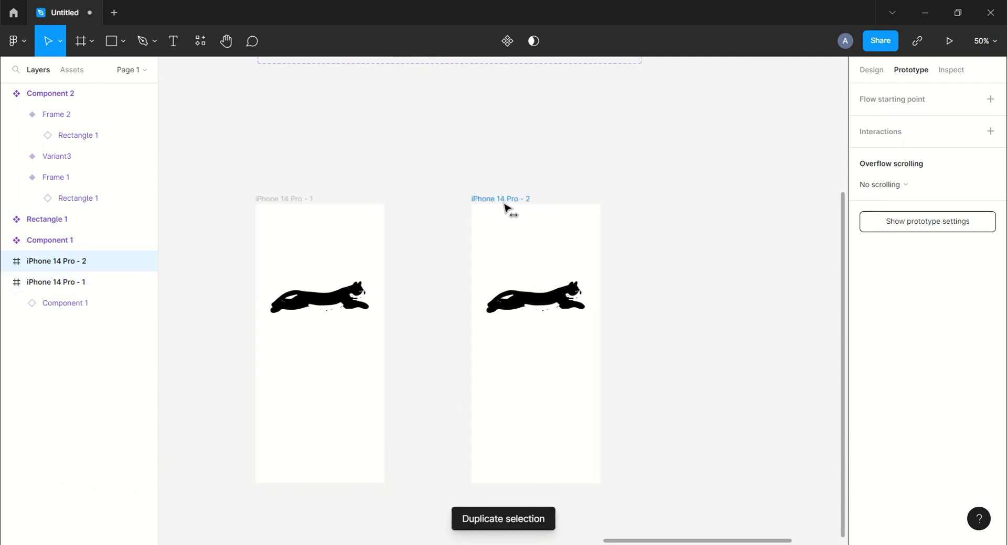
Place an instance of Component 2's third variant inside iPhone 14 Pro - 2, just below the cat.
drag(579, 149, 581, 184)
scroll(581, 184, down, 1)
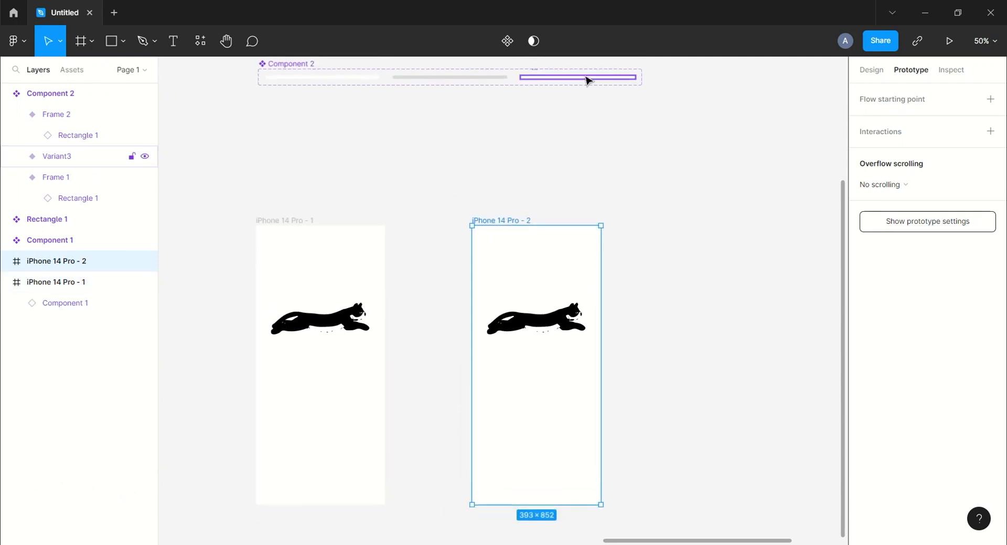
drag(586, 77, 546, 364)
click(356, 207)
Connect iPhone 14 Pro - 1 to iPhone 14 Pro - 2 with an After delay trigger of 1 ms.
click(293, 219)
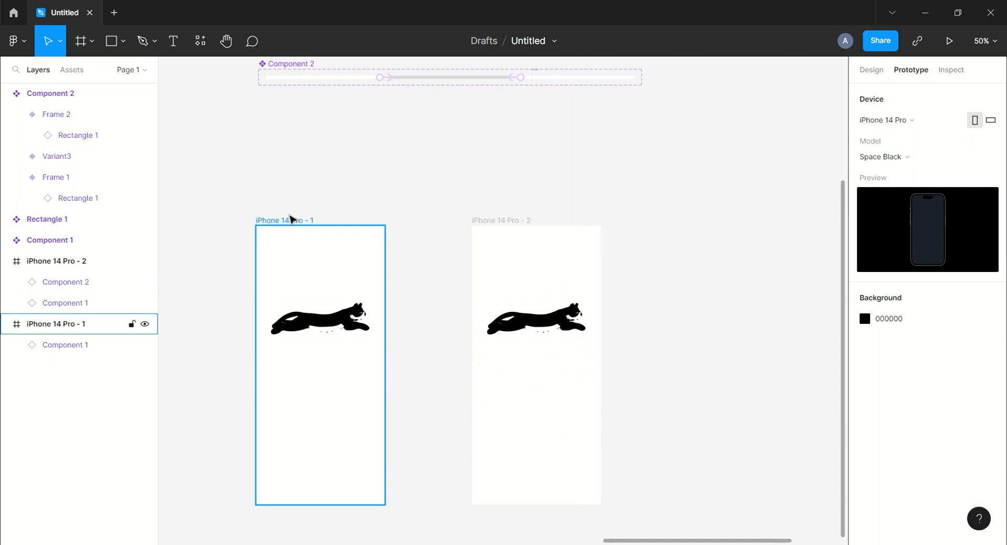
drag(384, 365, 495, 382)
click(766, 213)
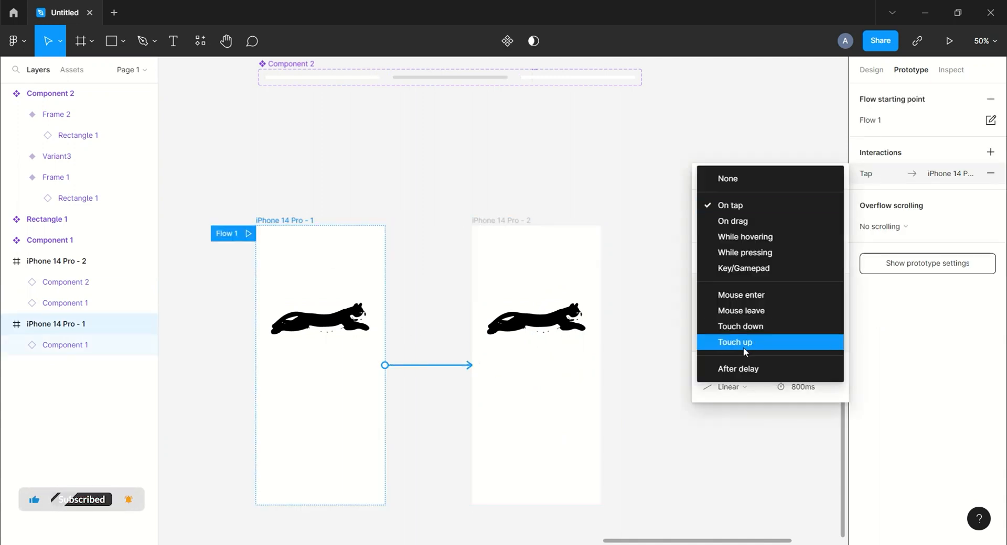
click(743, 369)
click(809, 212)
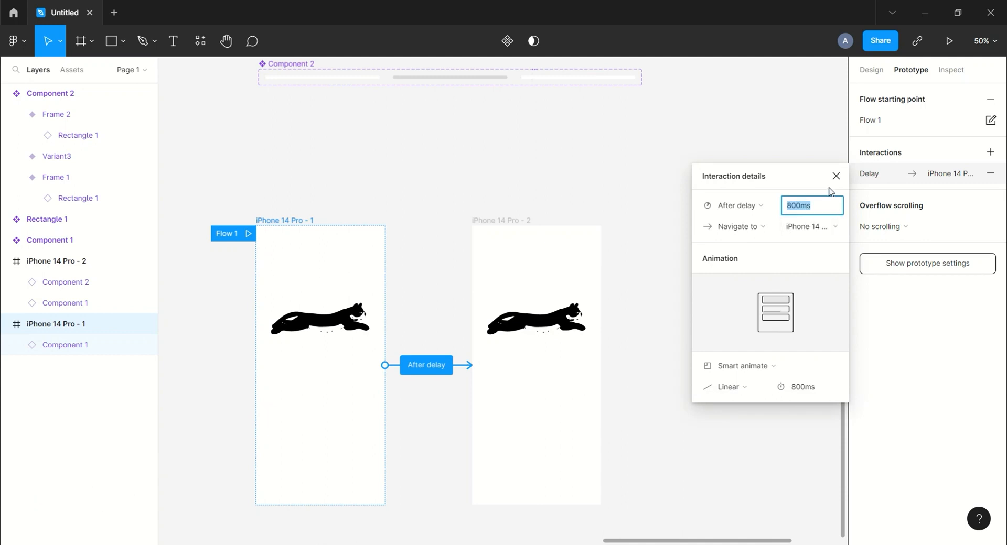
key(Return)
Set the animation between the two iPhone frames to Instant.
click(748, 368)
click(743, 335)
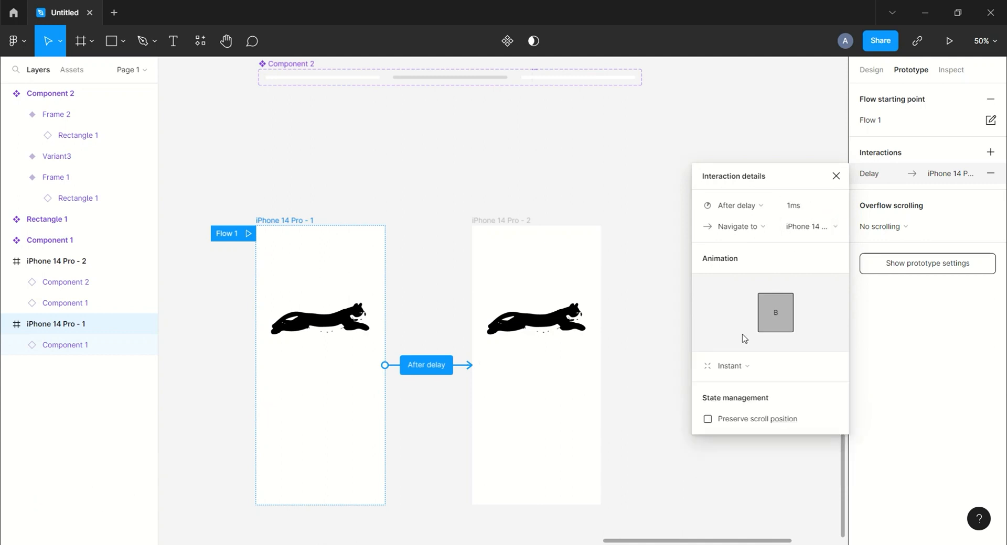
click(838, 175)
Play the prototype from iPhone 14 Pro - 1 to check the running cat and the loading bar.
scroll(571, 142, down, 2)
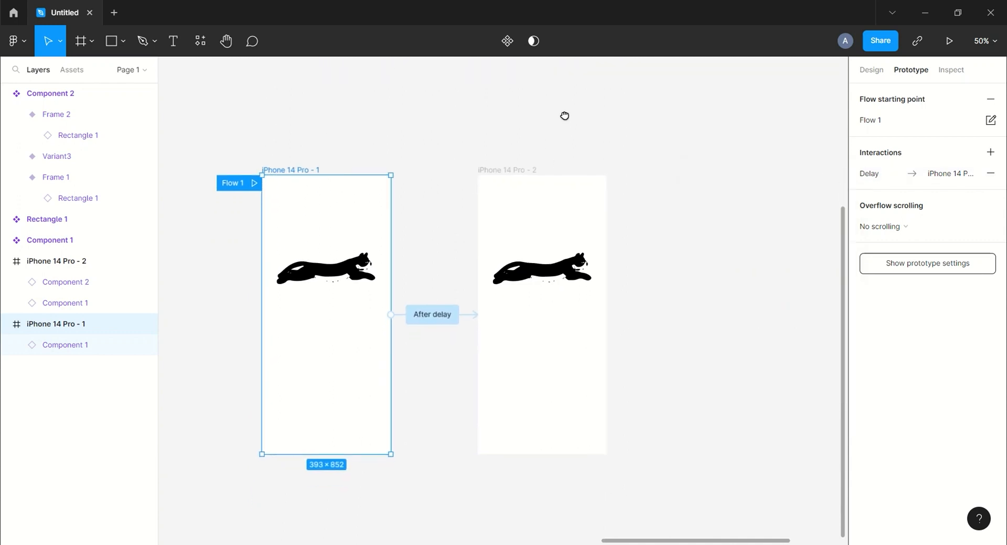
click(951, 42)
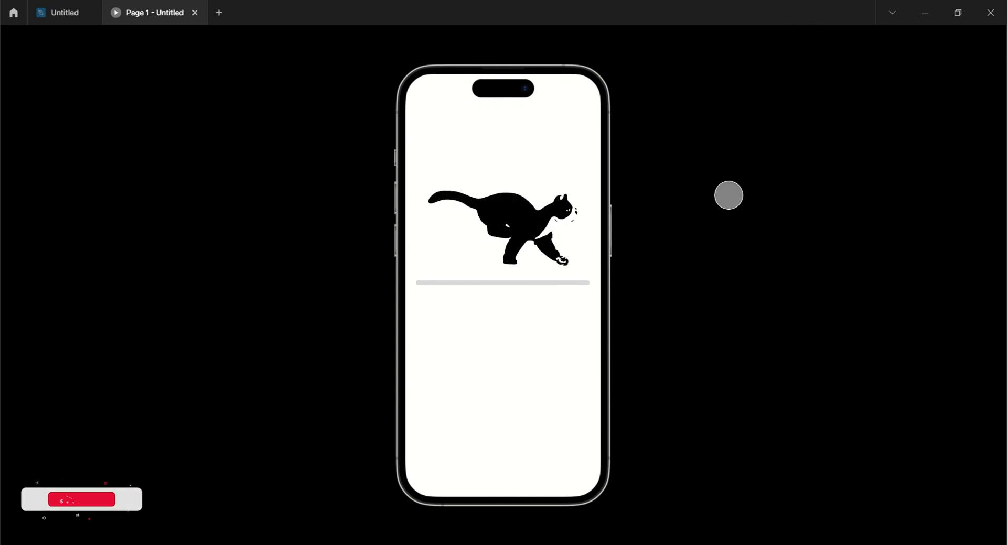
click(195, 13)
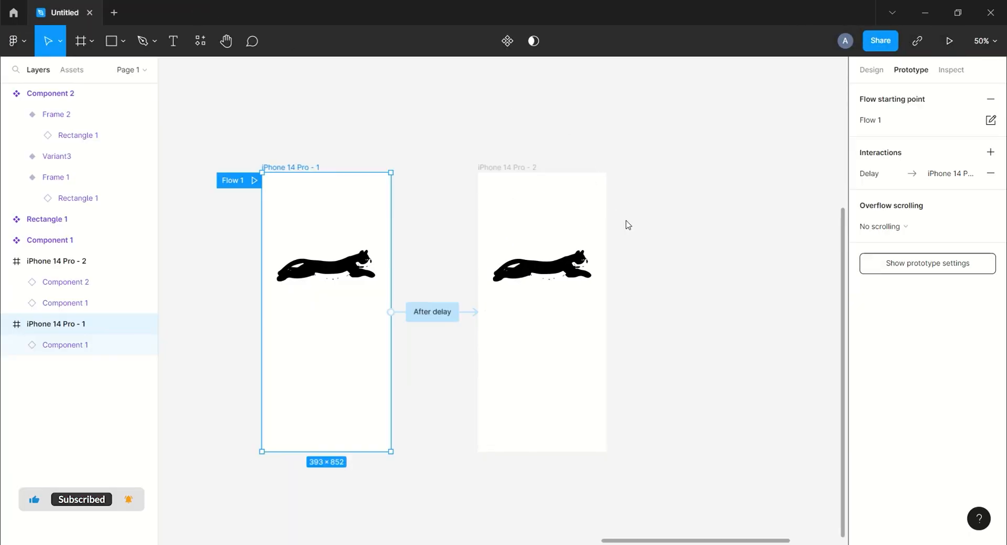
Duplicate the iPhone 14 Pro - 2 frame and move the copy sideways to X -26360, keeping an equal gap of 266.
click(723, 289)
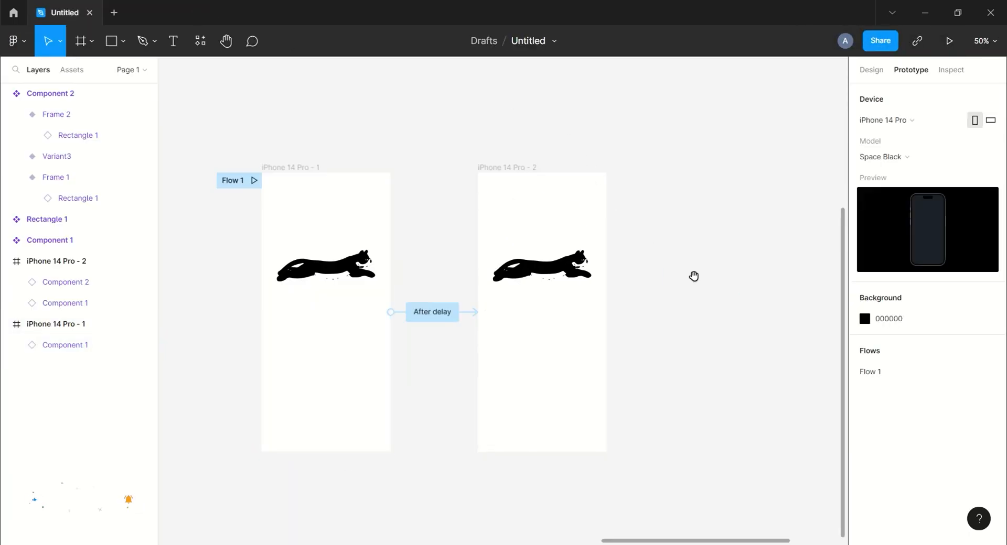
drag(694, 276, 618, 244)
click(871, 71)
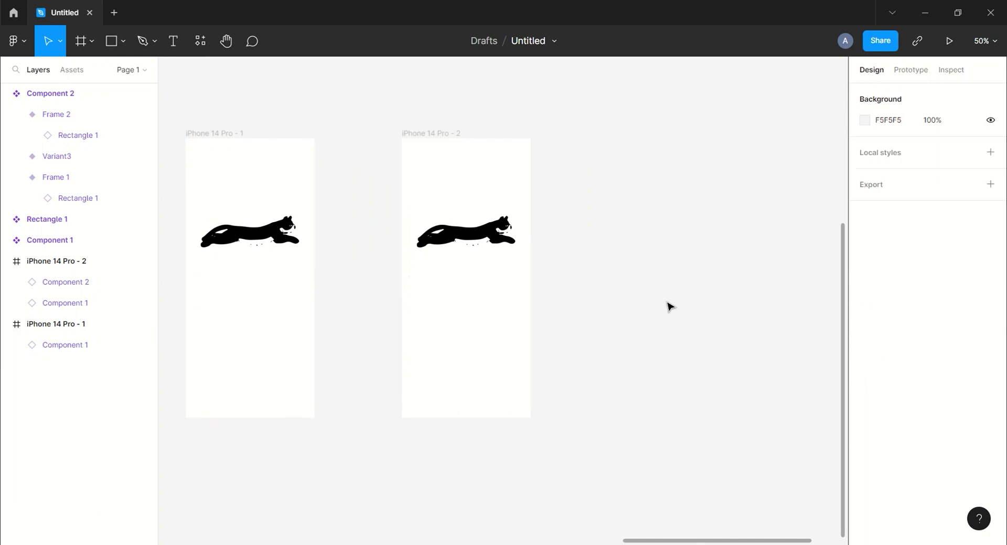
scroll(676, 274, right, 2)
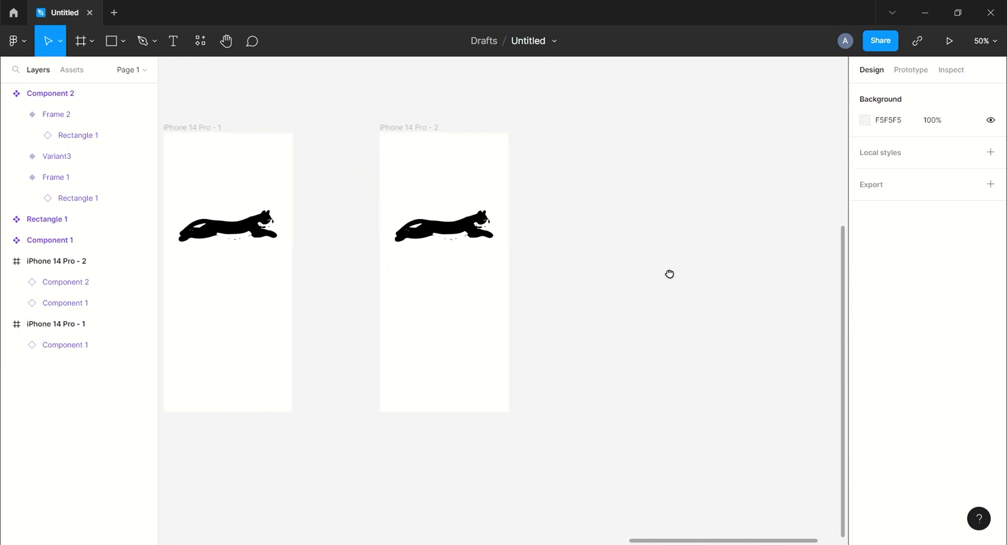
click(403, 127)
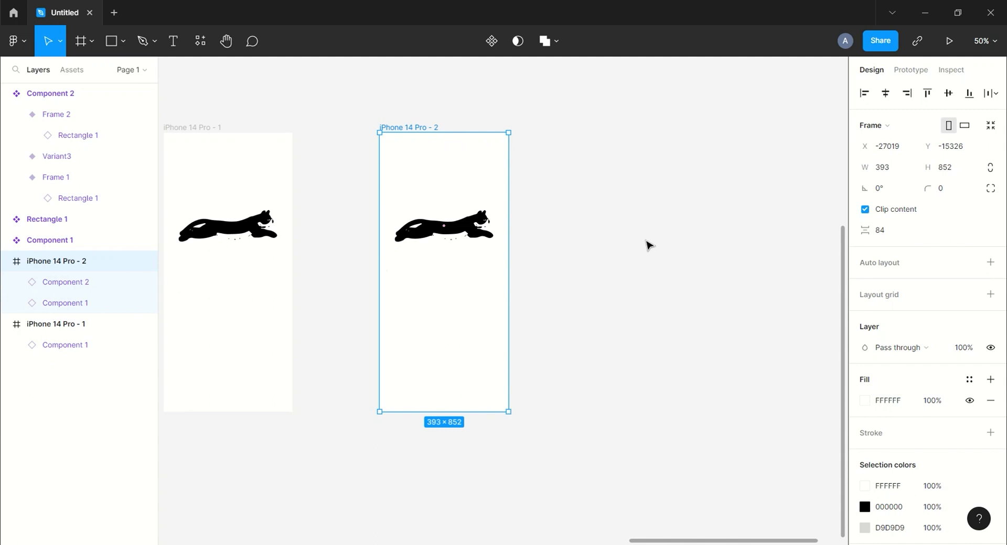
key(ctrl+d)
drag(566, 133, 640, 132)
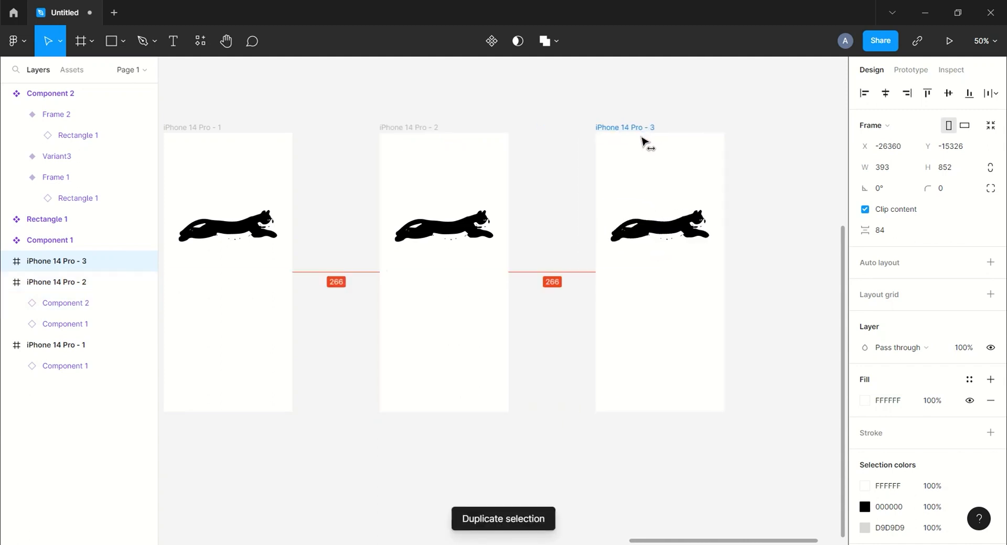
Delete the running cat and loading bar component instances from the iPhone 14 Pro - 3 frame.
drag(773, 199, 742, 181)
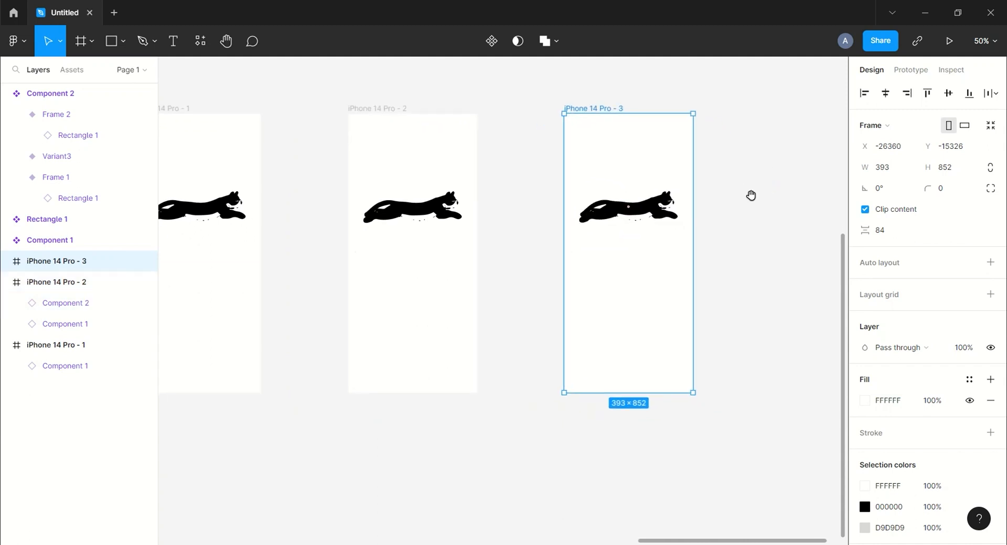
scroll(751, 195, up, 2)
click(667, 258)
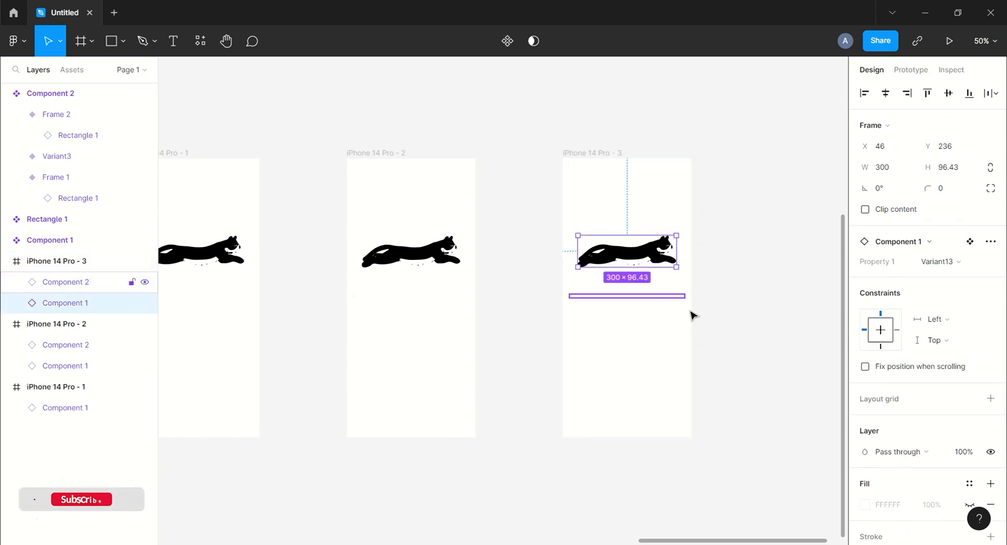
key(Delete)
drag(736, 320, 563, 263)
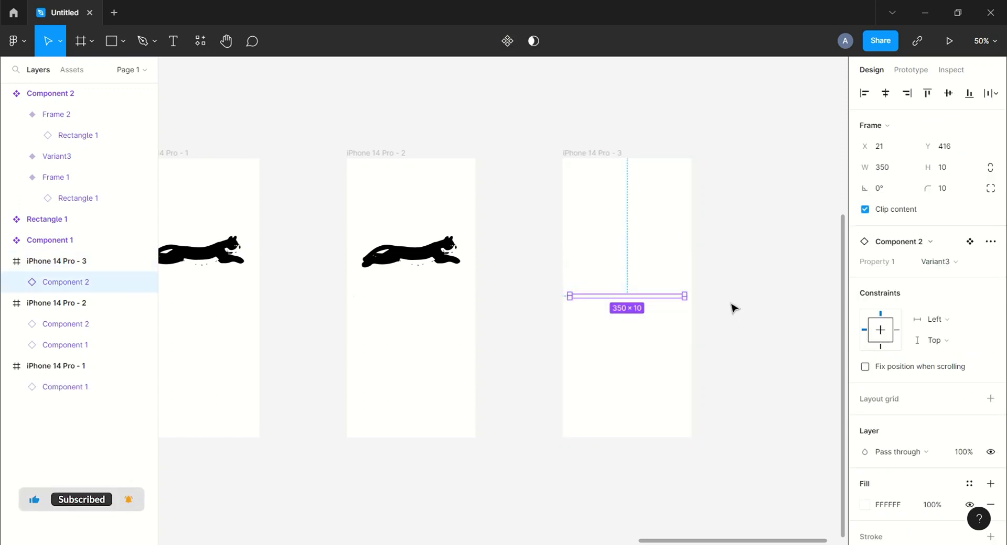
key(Delete)
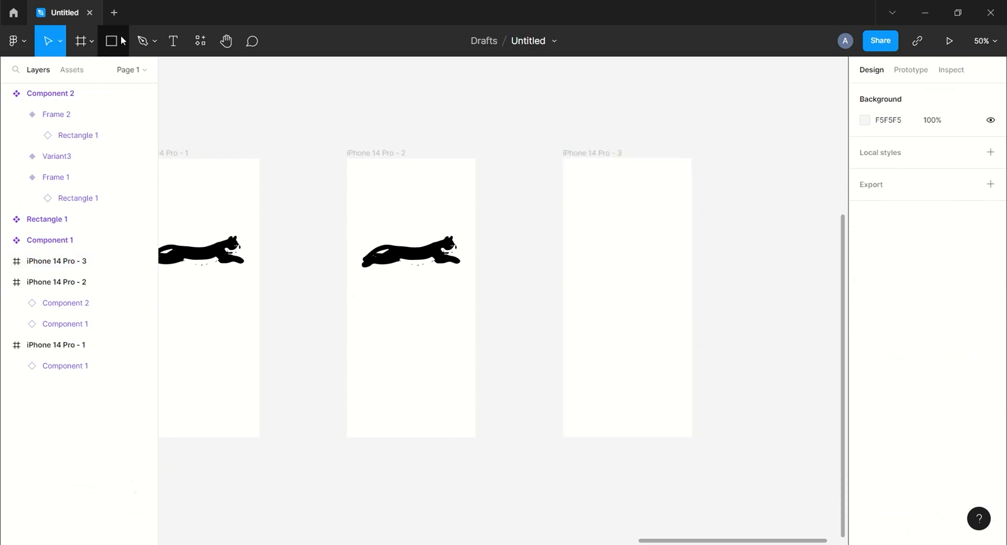
Change the fill of the iPhone 14 Pro - 3 frame to dark red 7A0404.
click(581, 153)
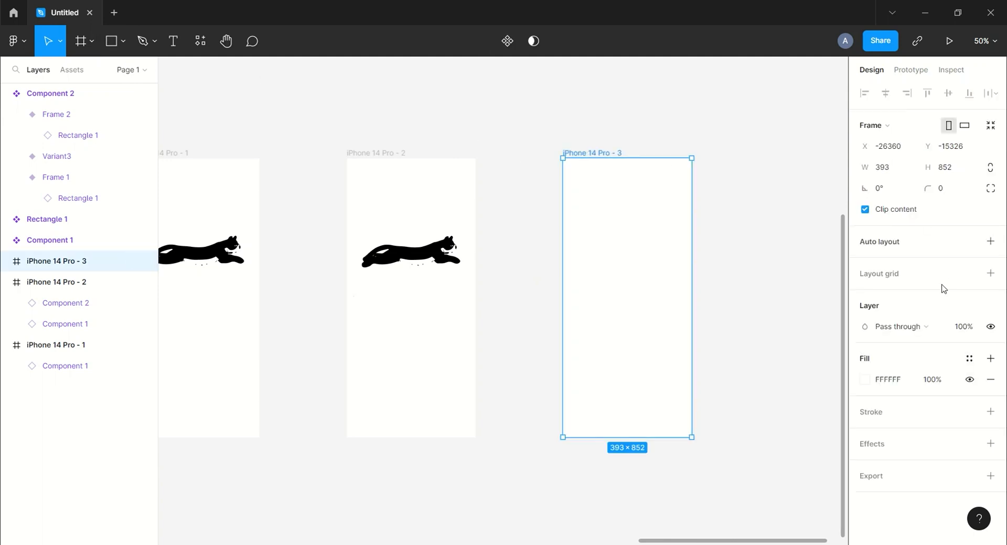
click(865, 383)
drag(732, 242, 843, 301)
click(837, 209)
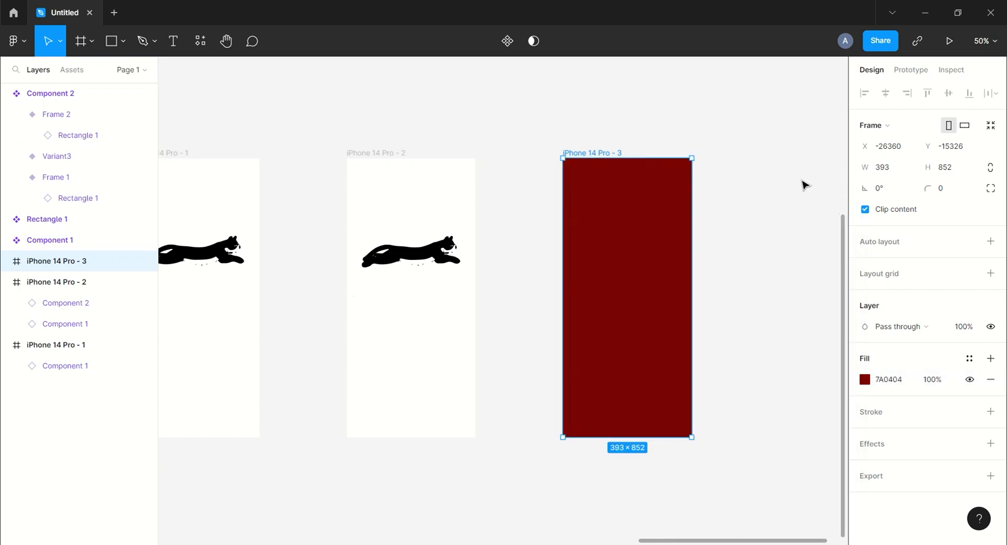
click(793, 184)
Connect iPhone 14 Pro - 2 to iPhone 14 Pro - 3 with an After delay trigger of 800 ms.
click(397, 153)
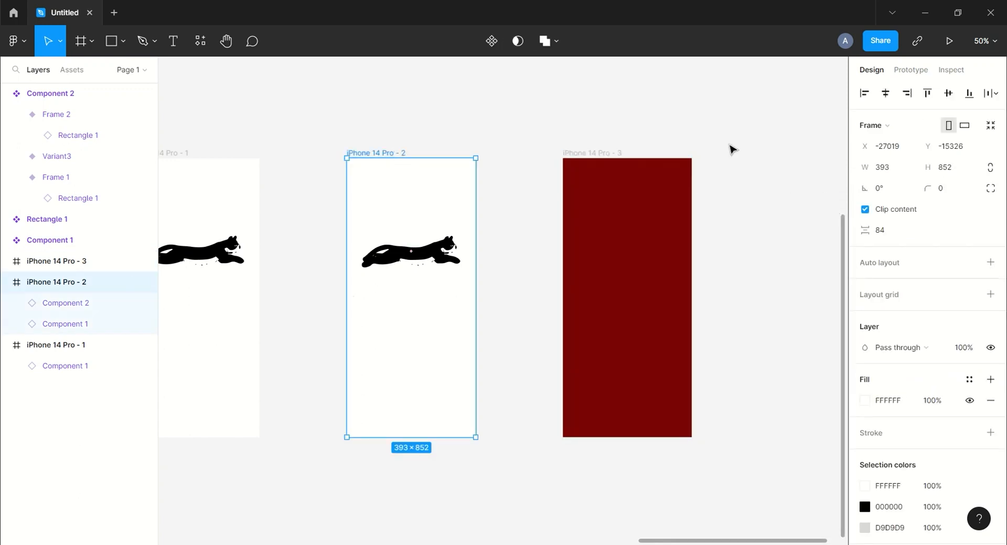
click(731, 151)
click(911, 70)
click(380, 156)
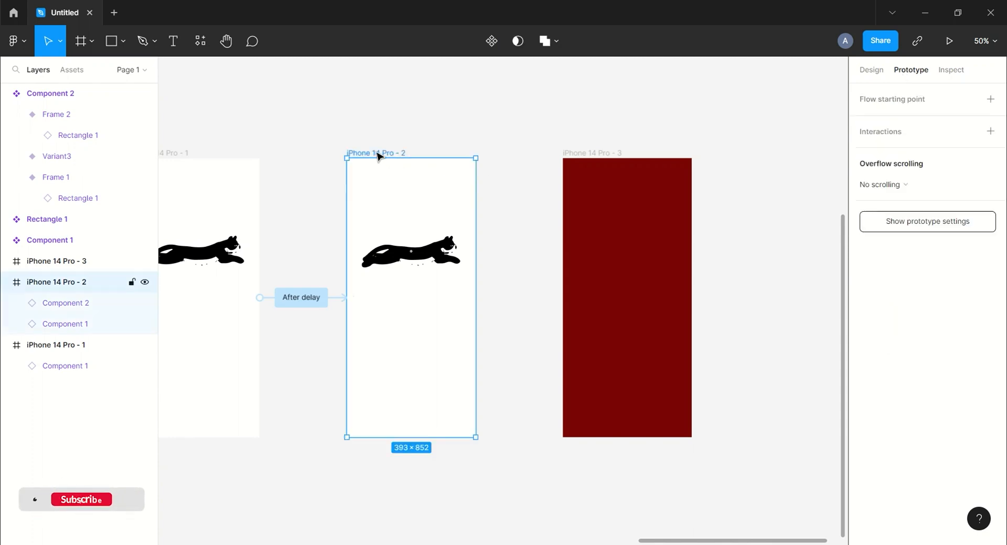
drag(476, 297, 580, 304)
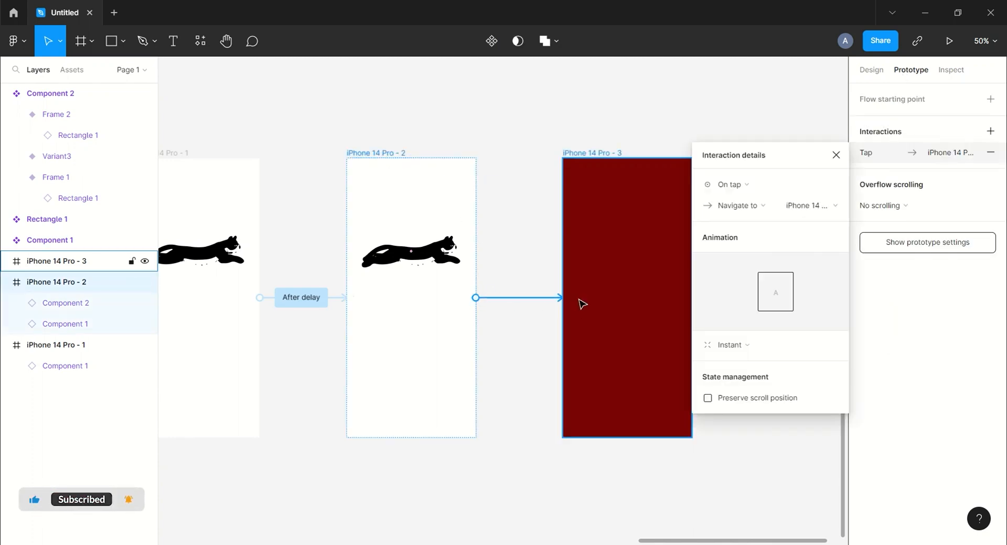
click(726, 193)
click(738, 347)
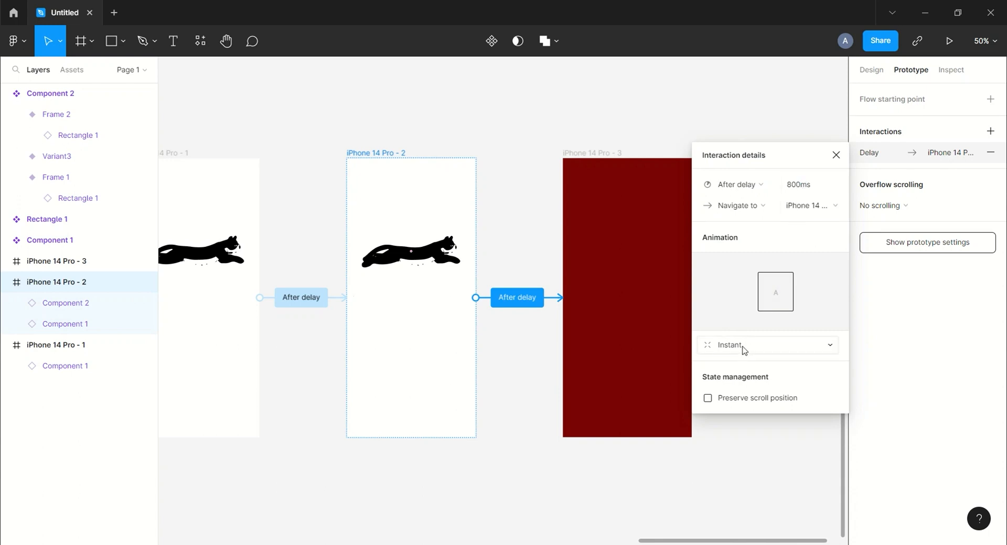
Set the transition from iPhone 14 Pro - 2 to iPhone 14 Pro - 3 to Smart animate with Gentle easing.
click(744, 350)
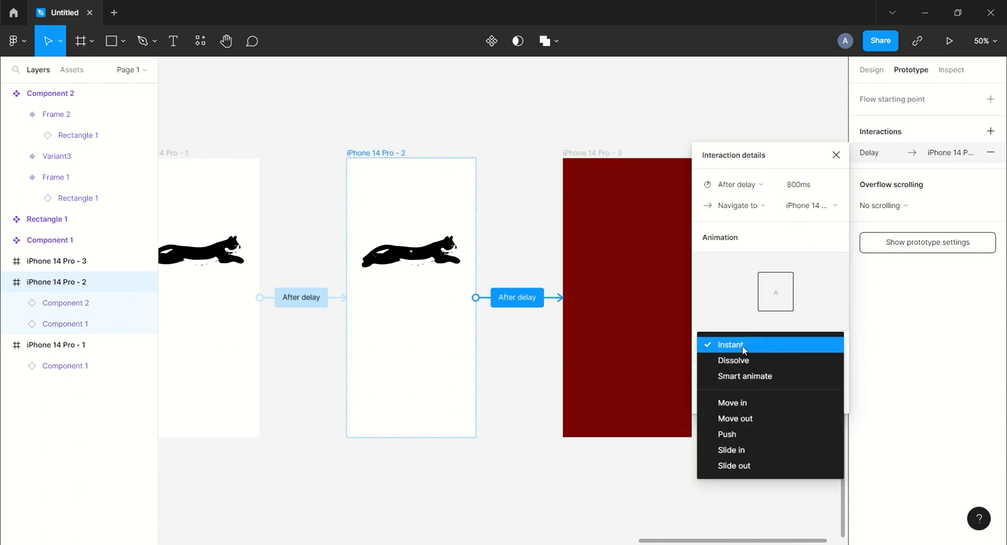
click(744, 376)
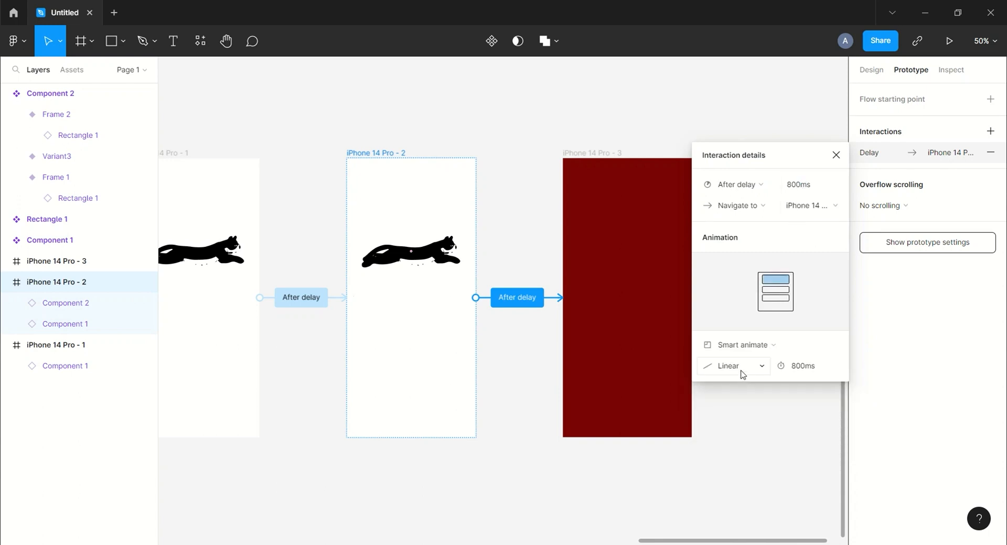
click(758, 363)
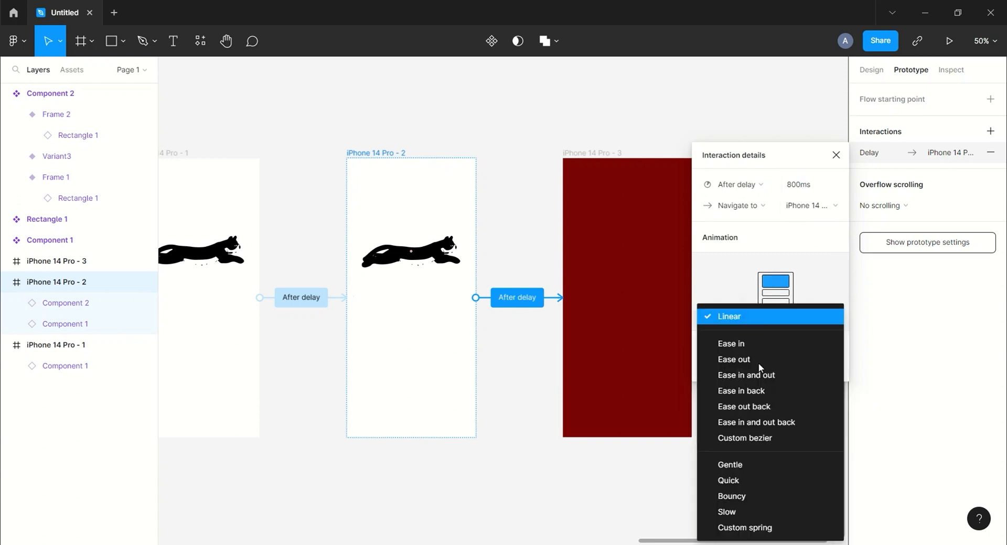
click(734, 466)
click(836, 154)
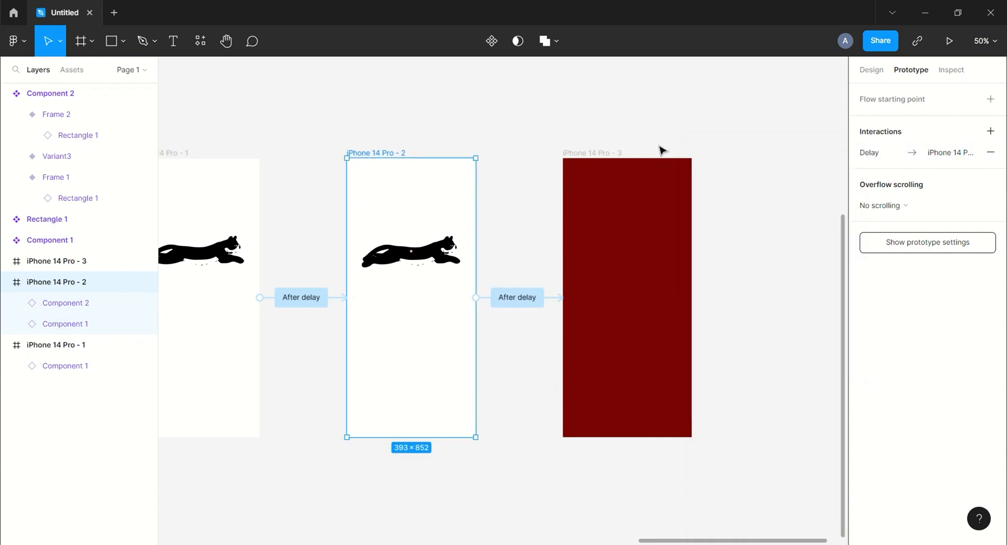
Play the prototype to check the loading screen's delayed transition to the dark red frame.
scroll(589, 135, left, 3)
click(629, 122)
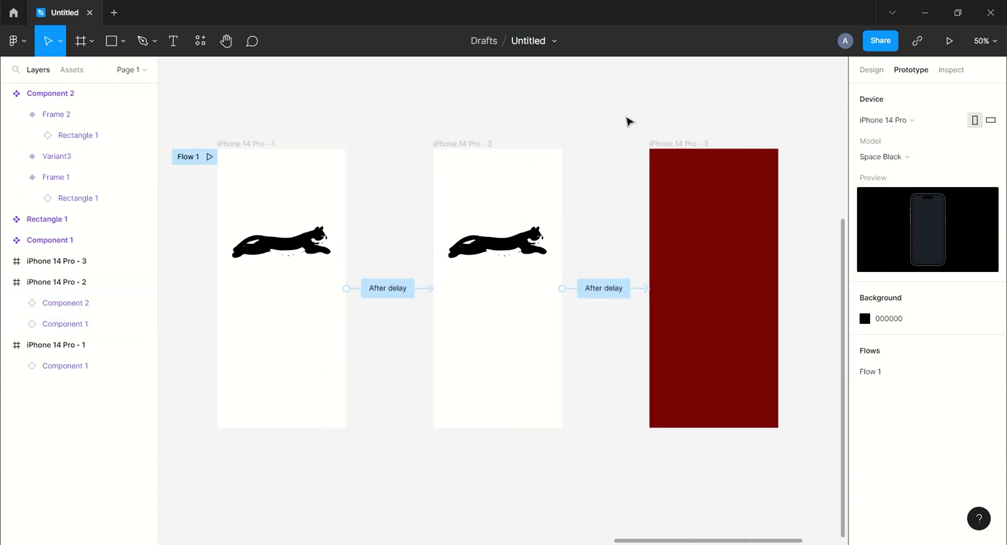
click(937, 40)
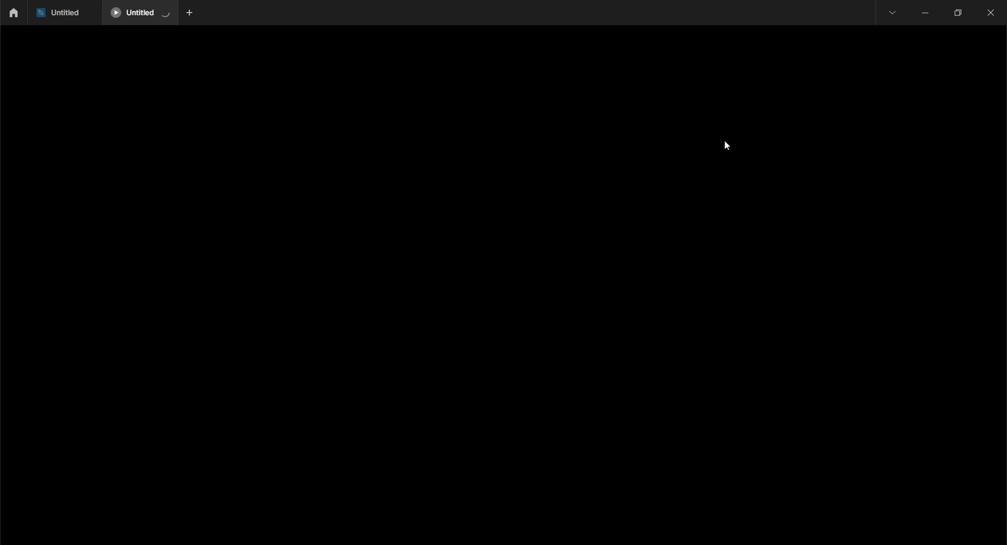